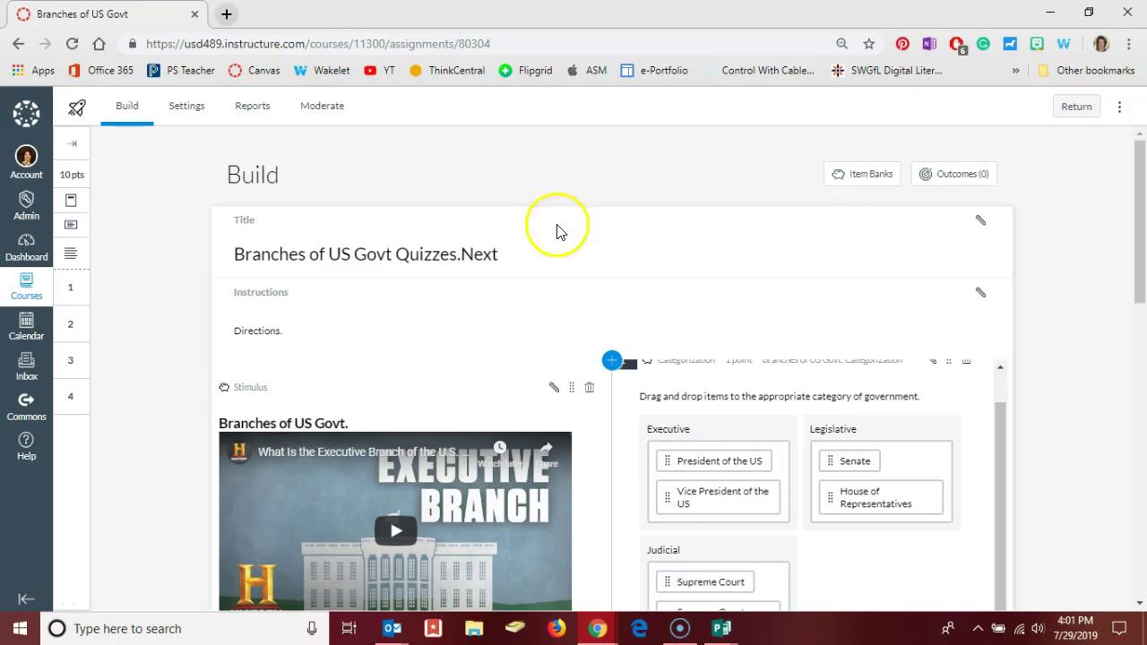
Insert a Matching question at the end of the quiz, after question 4.
scroll(547, 268, "down", 5)
scroll(548, 270, "down", 6)
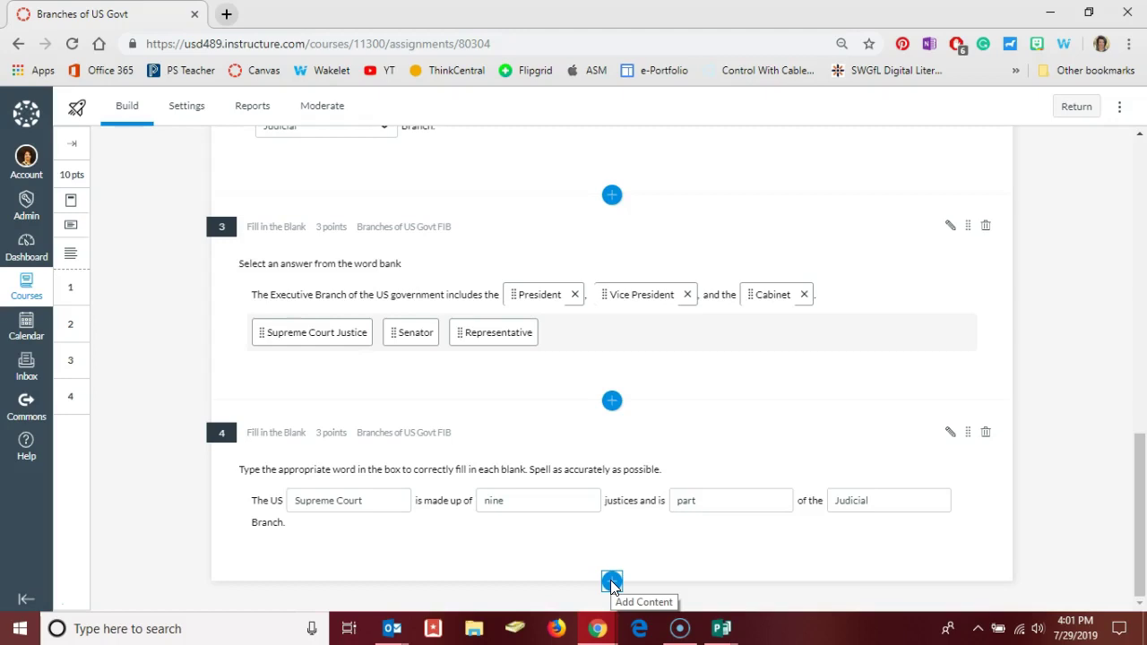
left_click(611, 580)
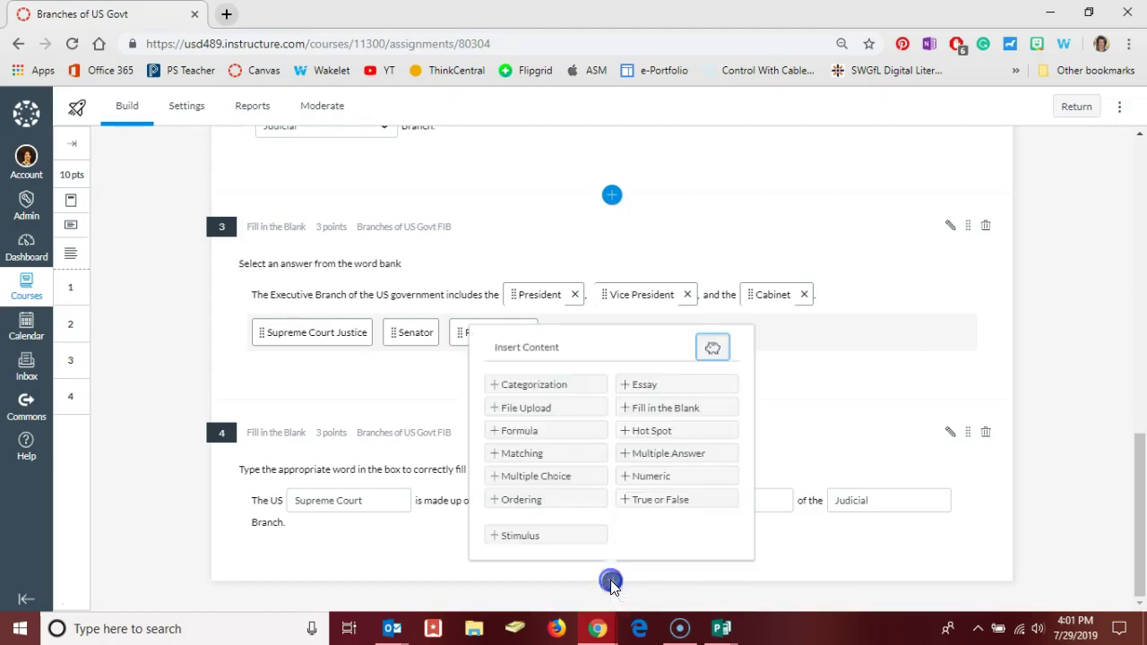
left_click(553, 454)
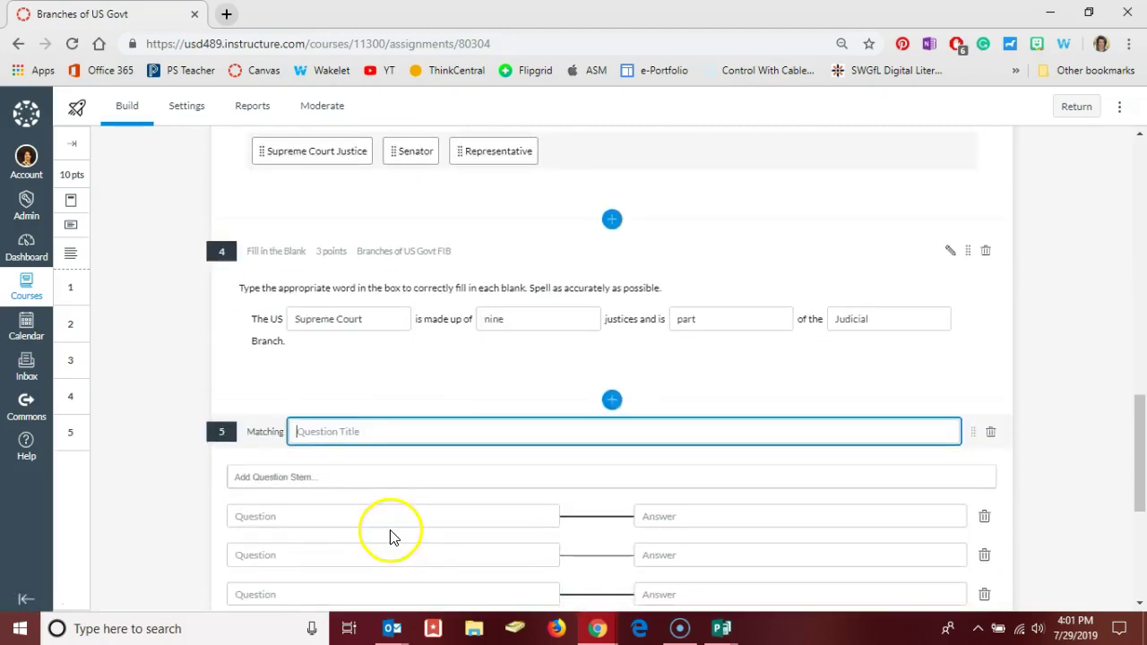
Enter "Match the person with the appropriate building" as the matching question's stem.
scroll(390, 536, "down", 2)
left_click(340, 260)
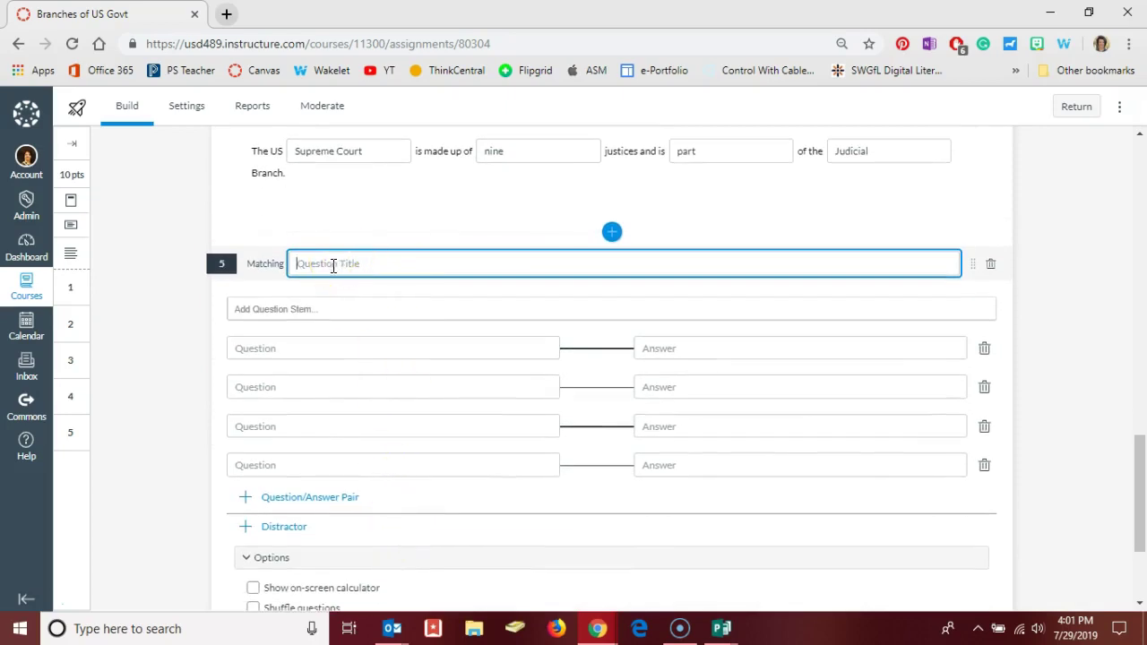
left_click(302, 311)
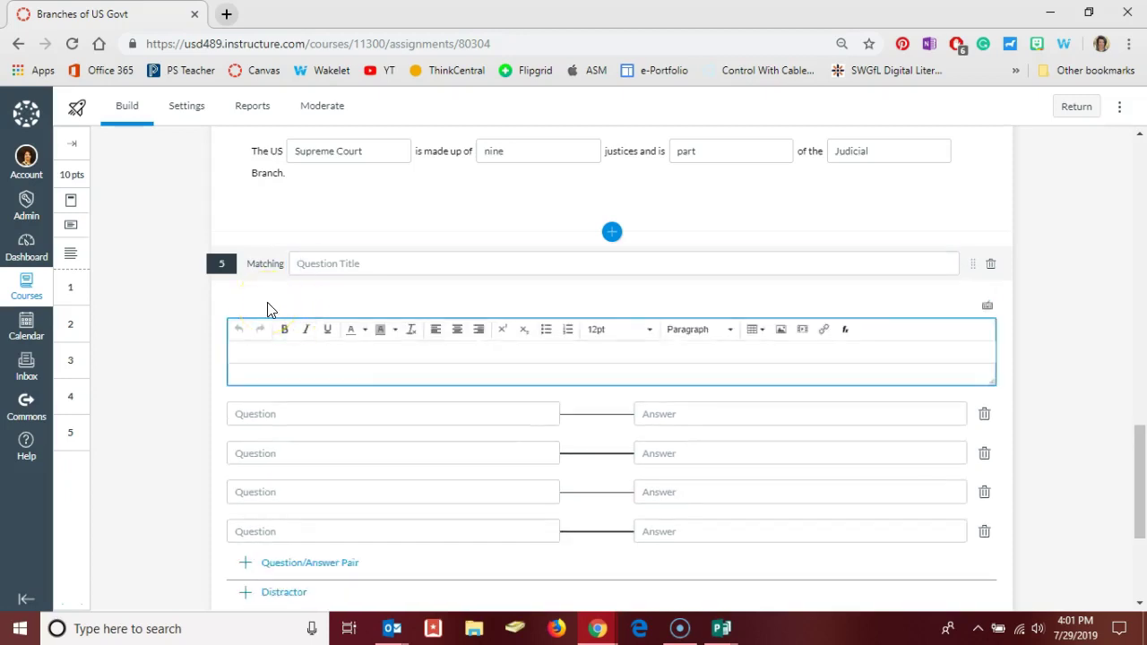
type("Mathc")
type("ch ")
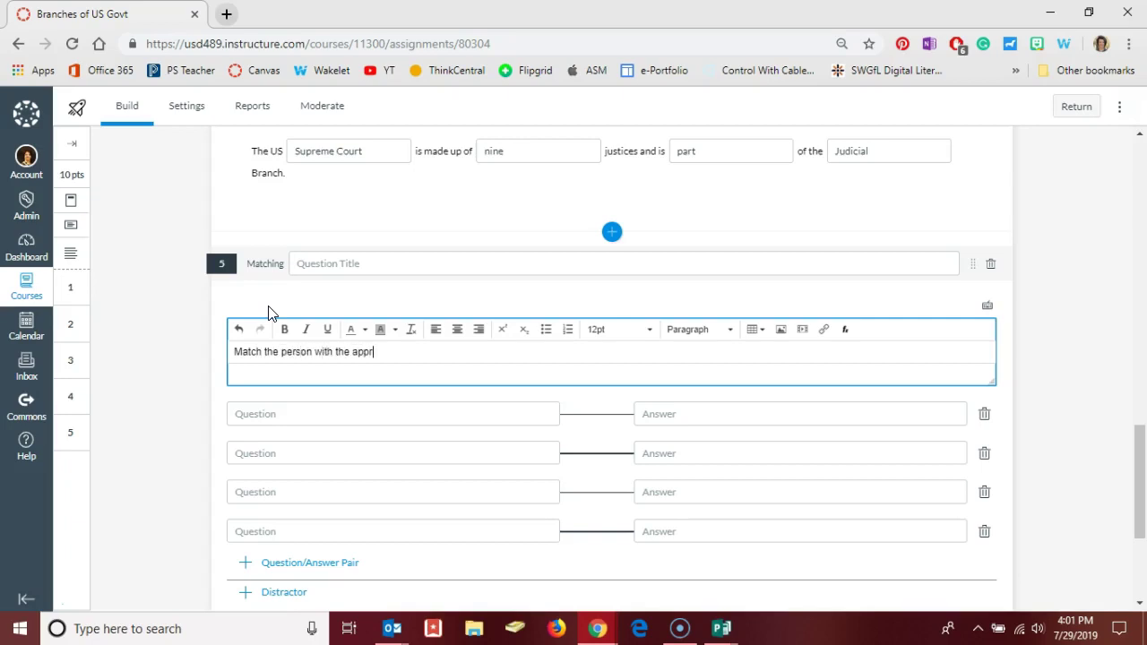
type("ate building")
Fill in the first matching pair with the question "The President" and the answer "White House".
left_click(272, 414)
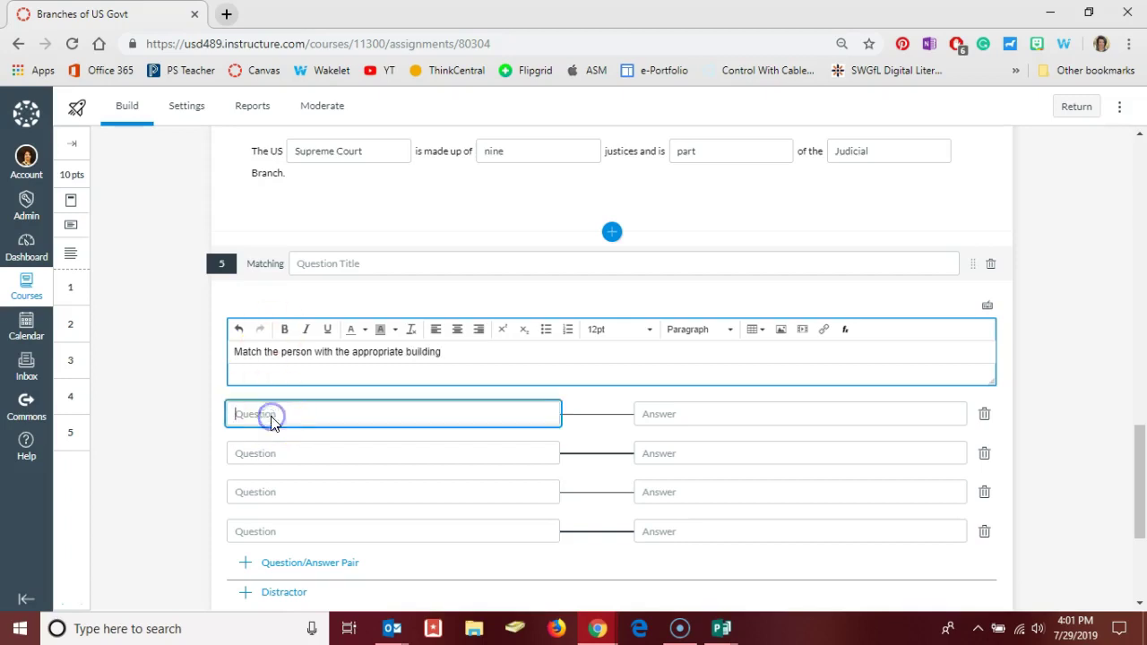
type("The President")
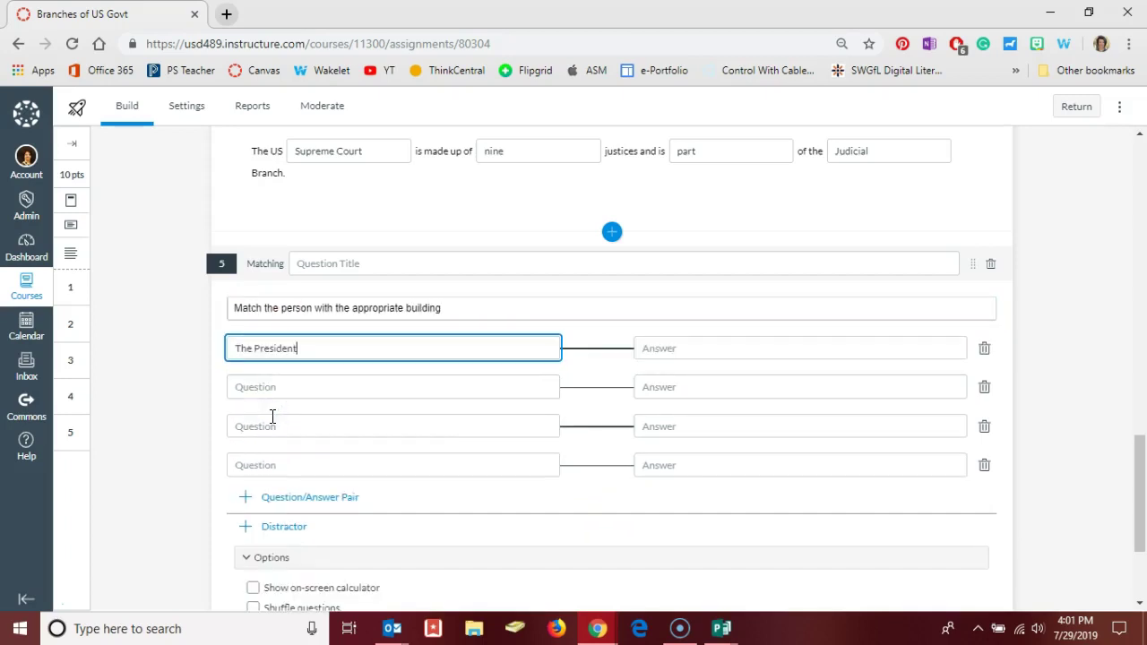
key("Tab")
type("W")
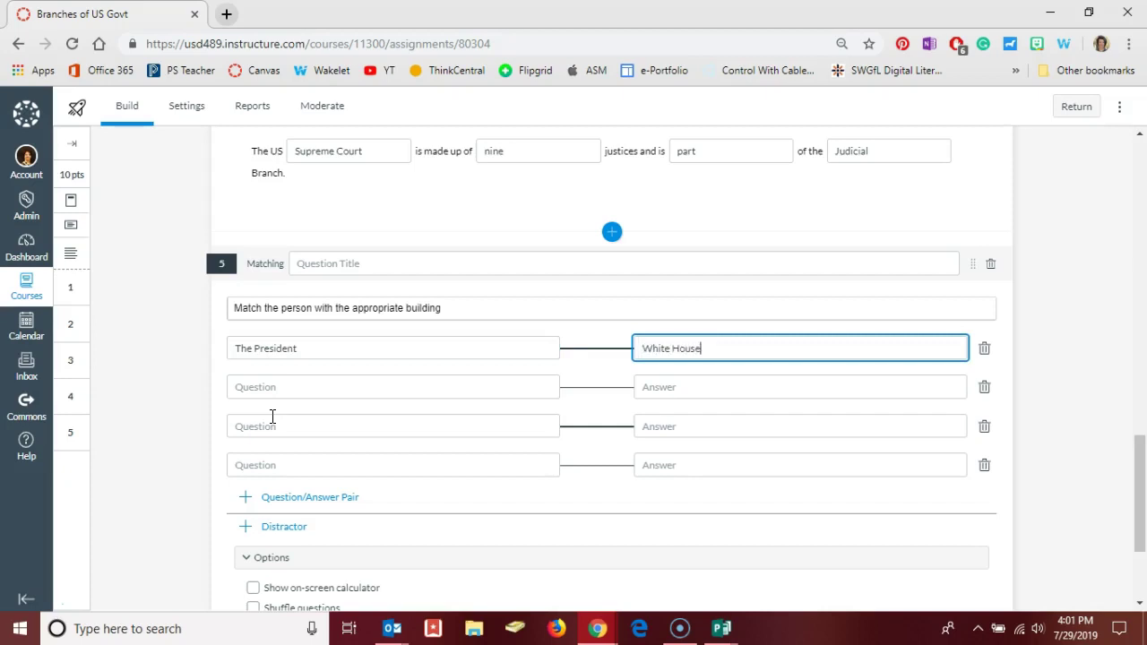
Fill in the second matching pair with the question "Representatives" and the answer "Capitol Building".
left_click(263, 388)
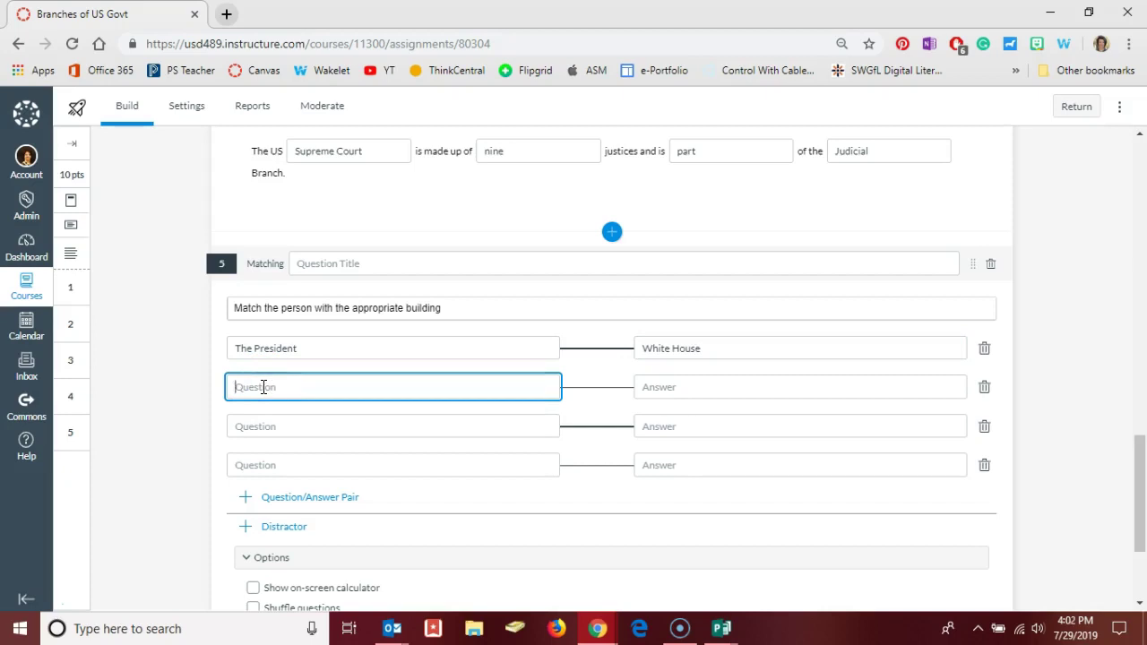
type("Representatives")
key("Tab")
type("C")
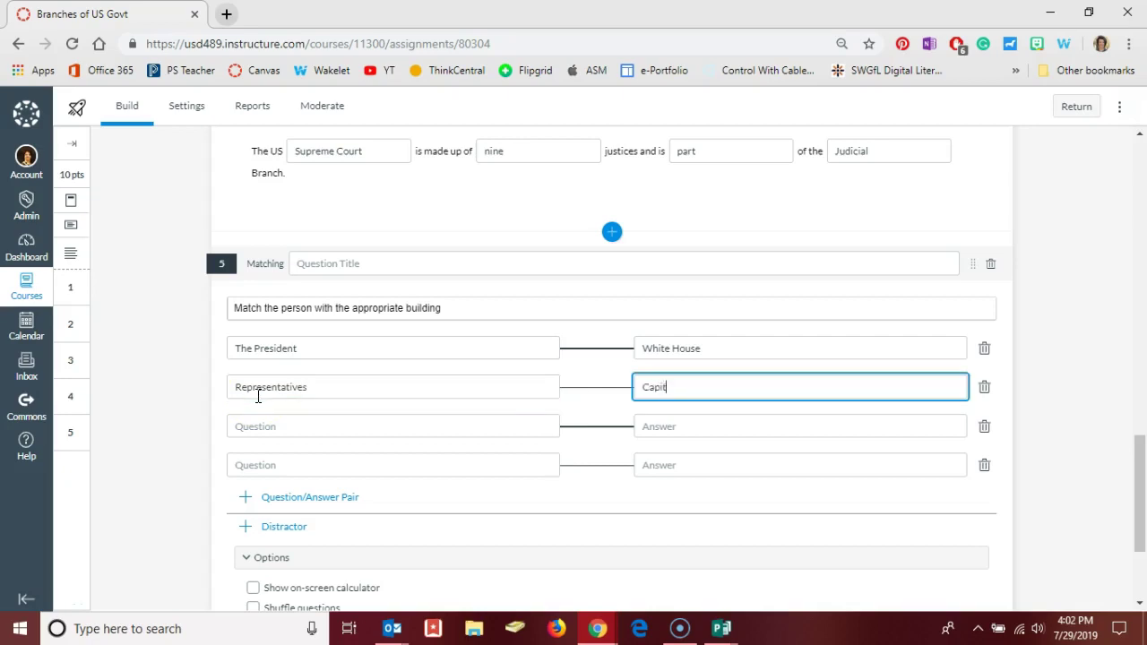
type("apitol Building")
Fill in the third matching pair with "Supreme Court Justices" and the answer "Supreme Court of the United States".
left_click(240, 419)
type("Supreme")
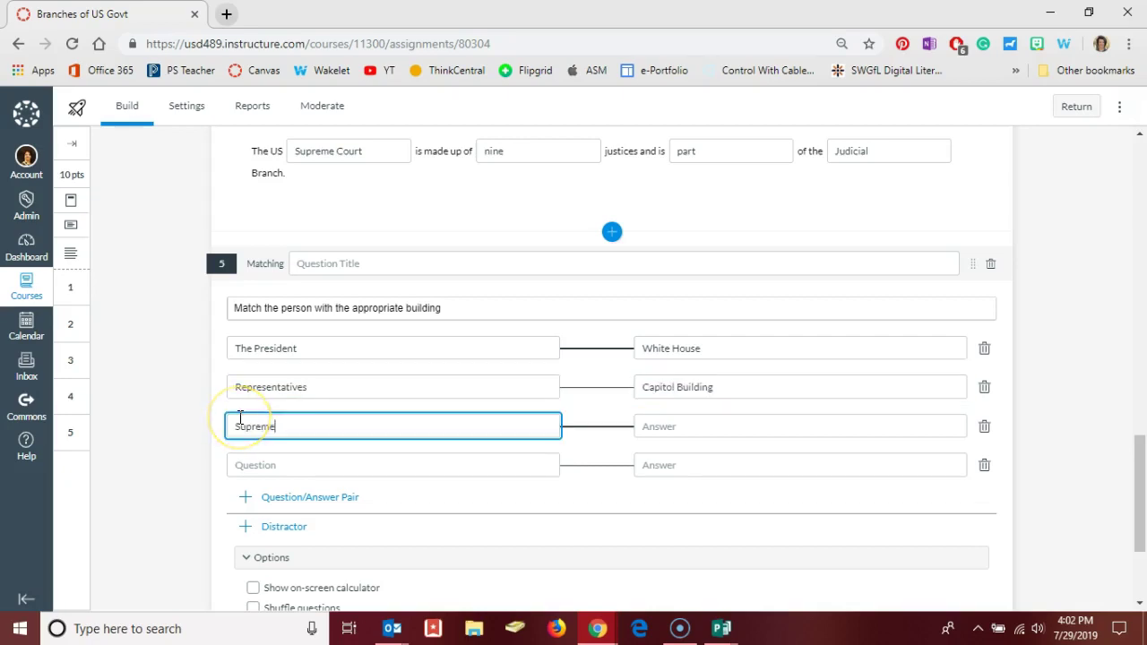
type(" Court Justices")
key("Tab")
type("Su")
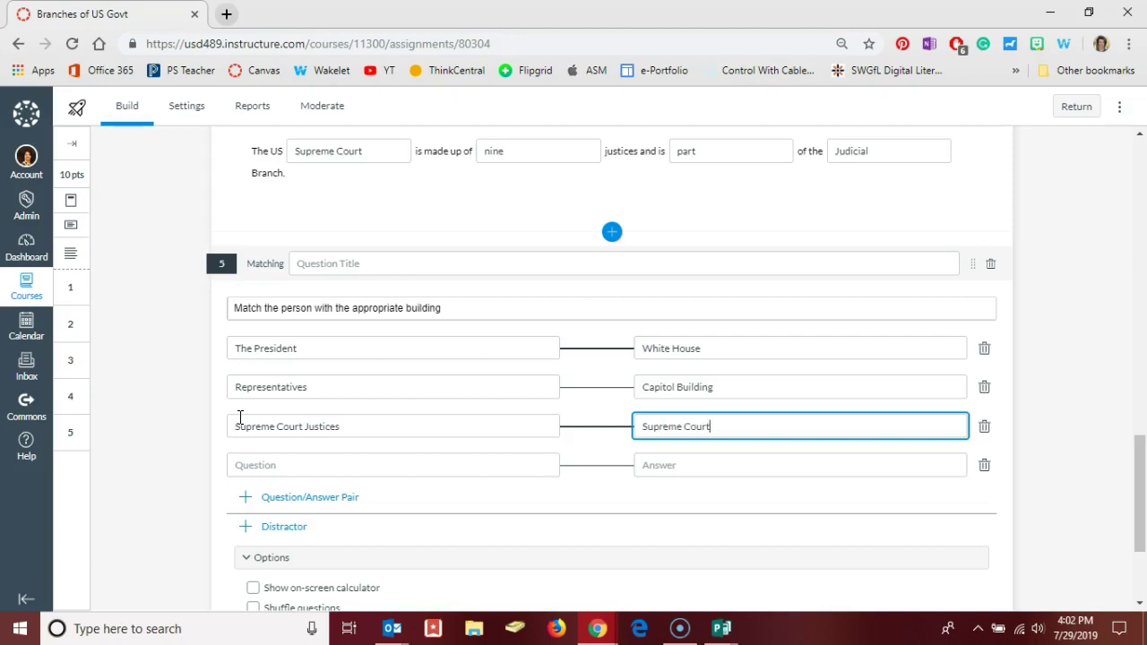
type("preme Court of the United States")
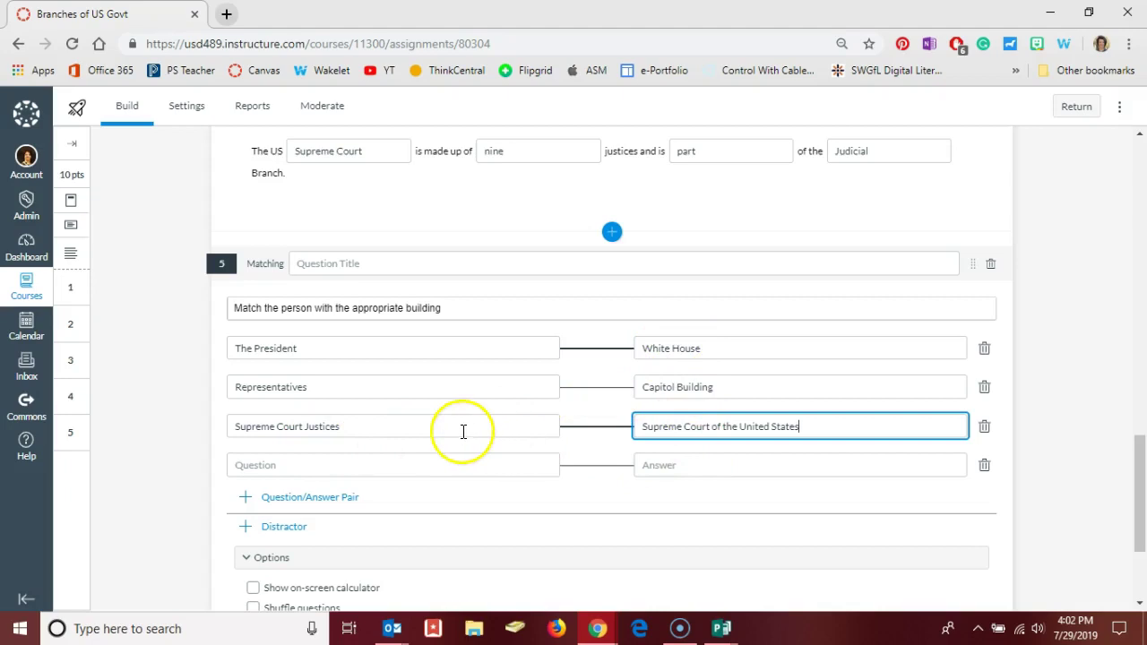
Expand the matching question's item banking settings and try to add the question to a bank.
scroll(463, 431, "down", 1)
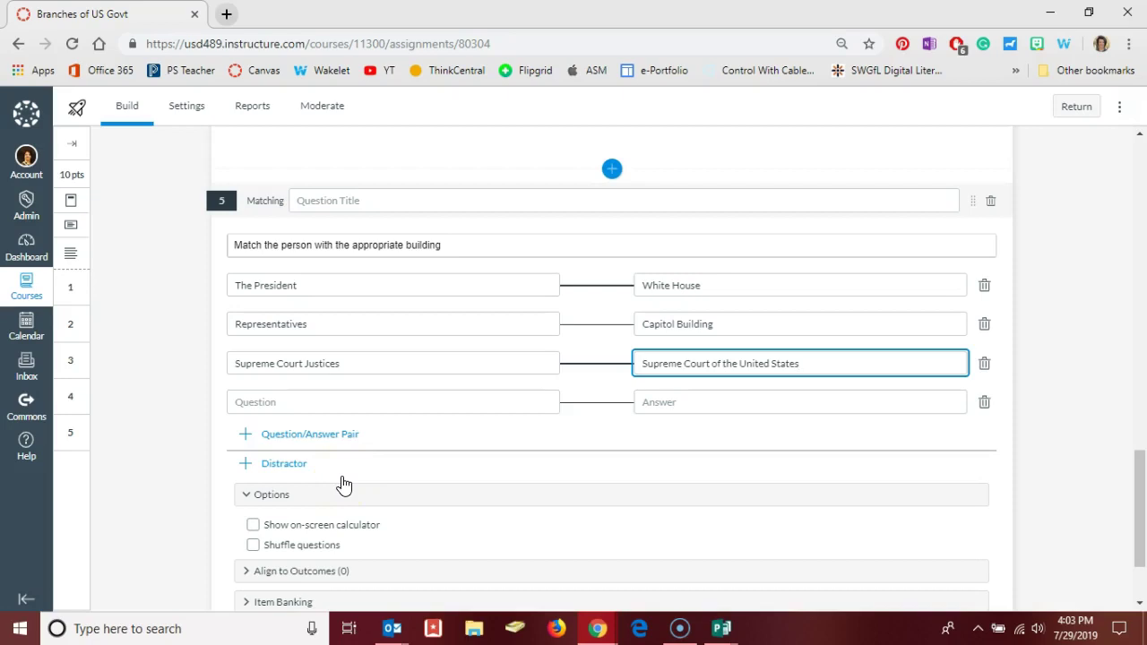
scroll(344, 485, "down", 1)
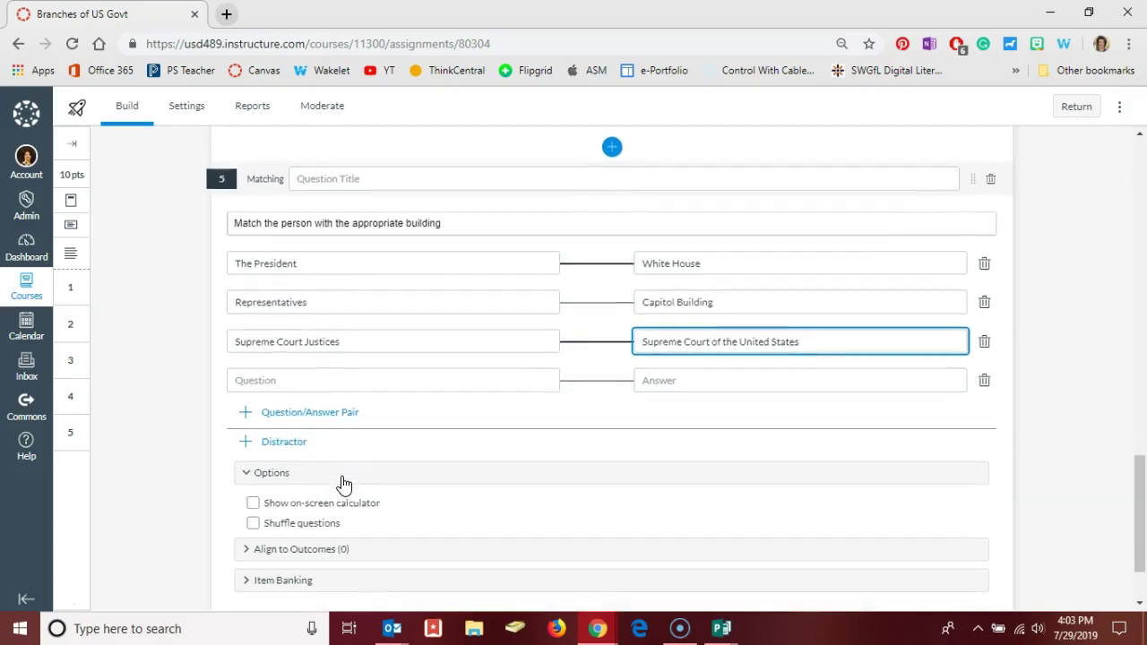
left_click(329, 508)
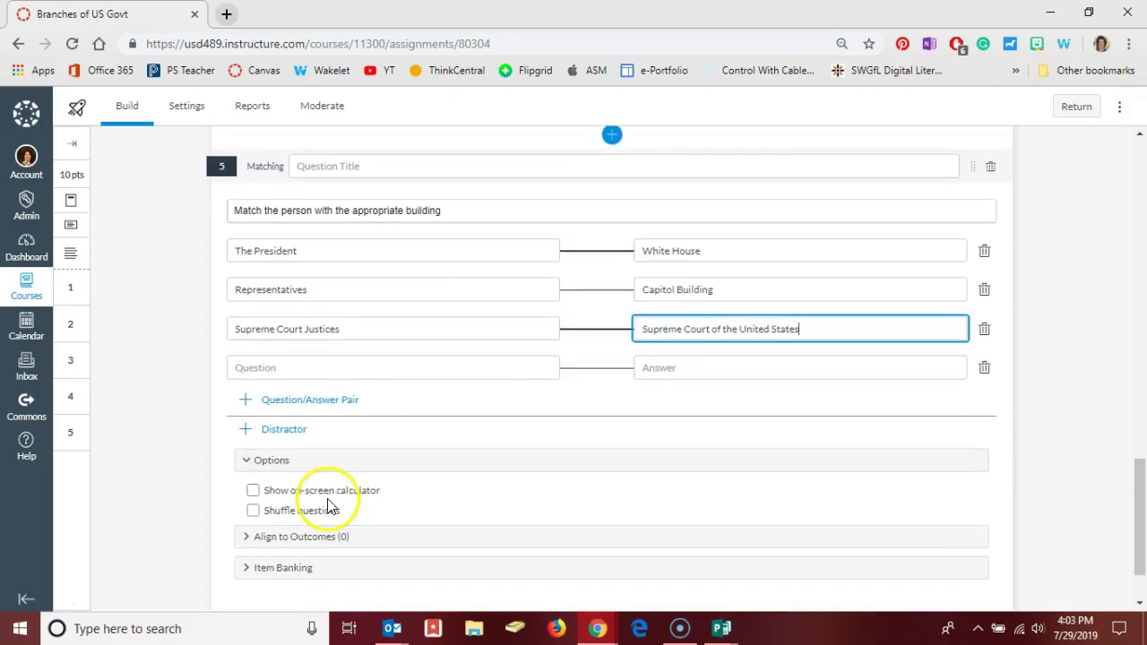
left_click(276, 490)
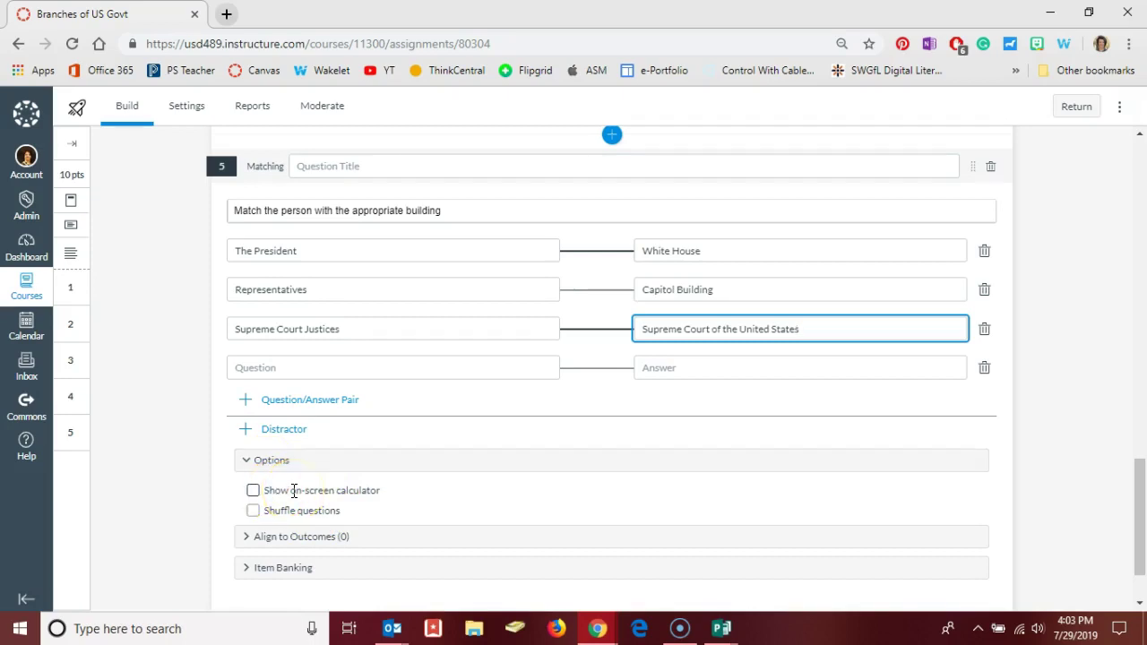
scroll(294, 490, "down", 1)
scroll(294, 490, "down", 1)
left_click(285, 529)
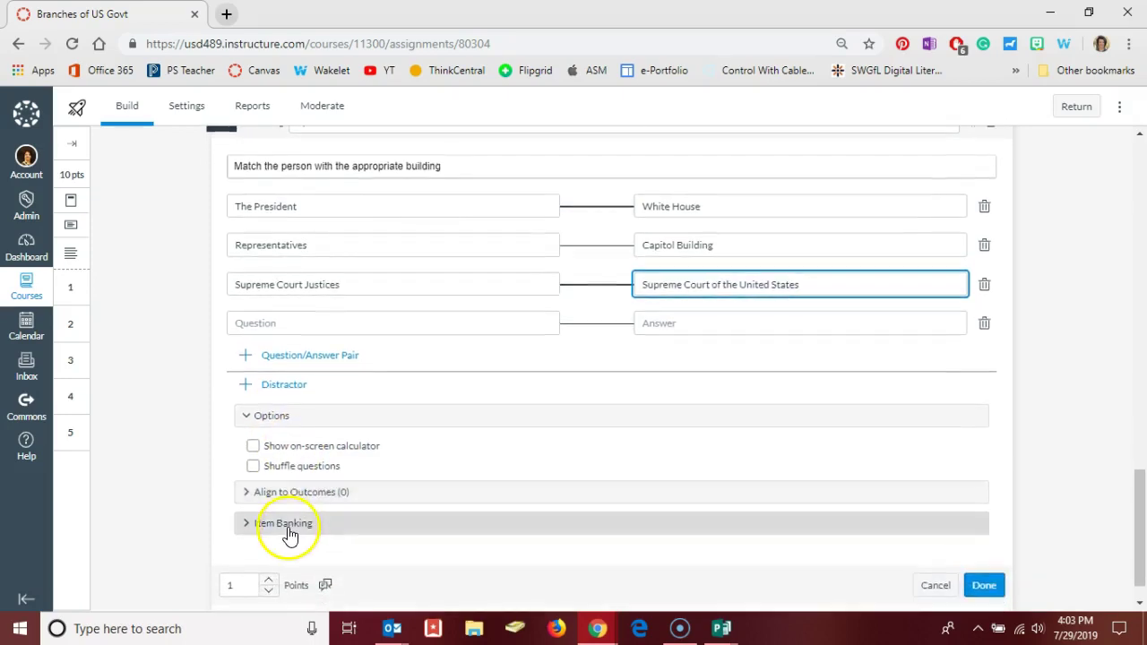
left_click(281, 530)
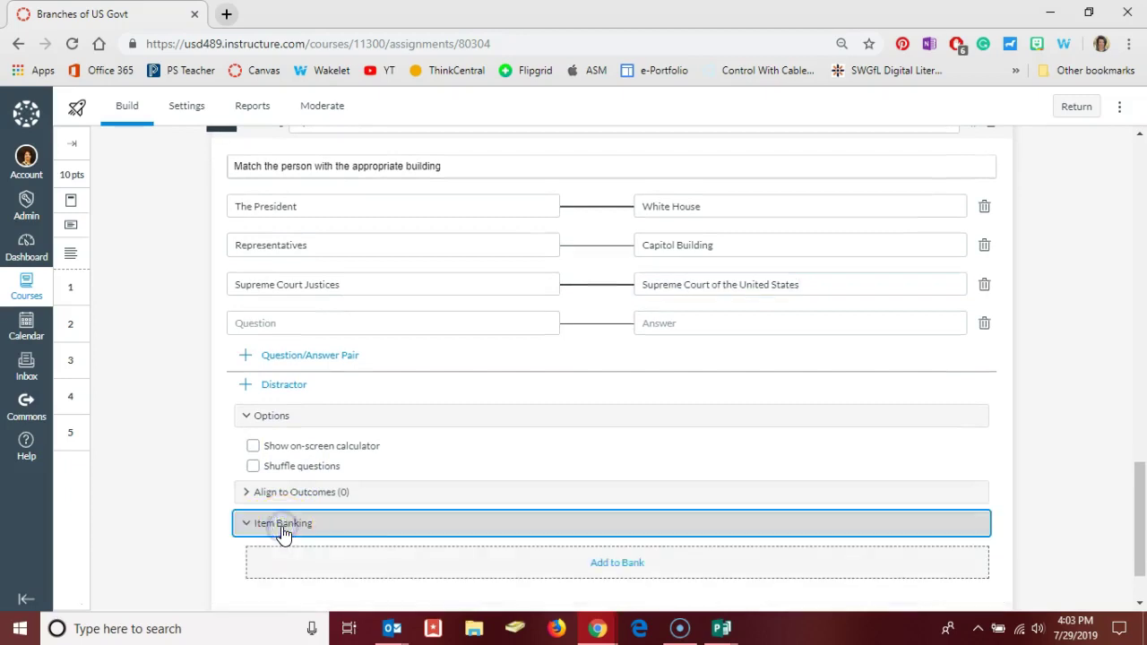
left_click(416, 563)
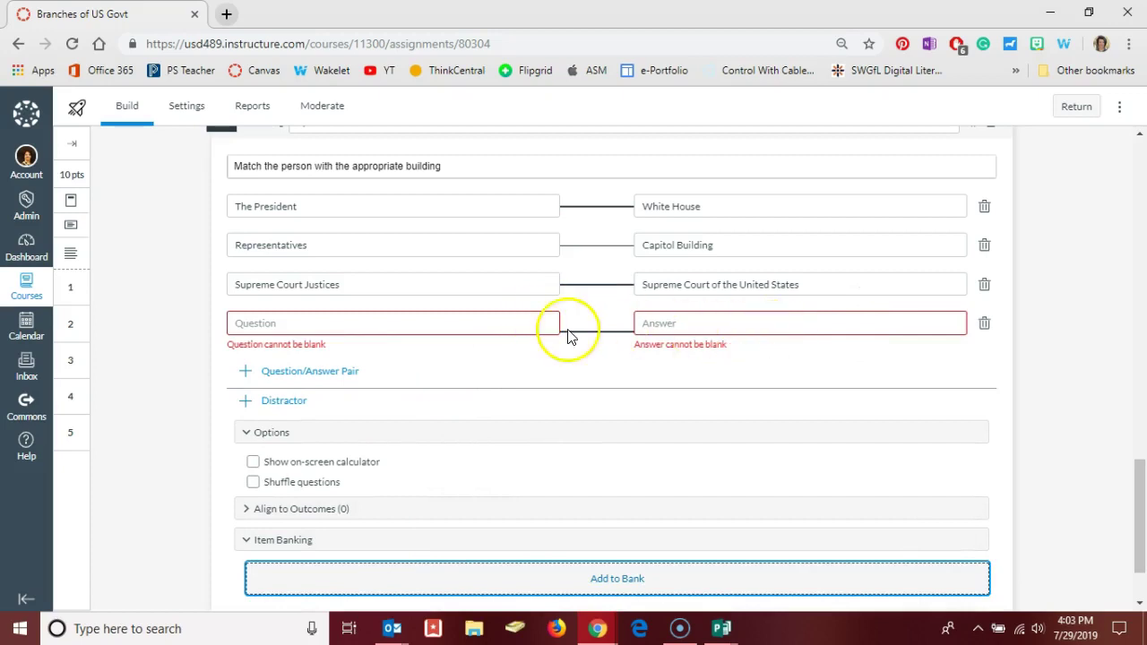
Delete the empty fourth pair and add the matching question to the existing item bank "Branches of US Govt.".
left_click(985, 325)
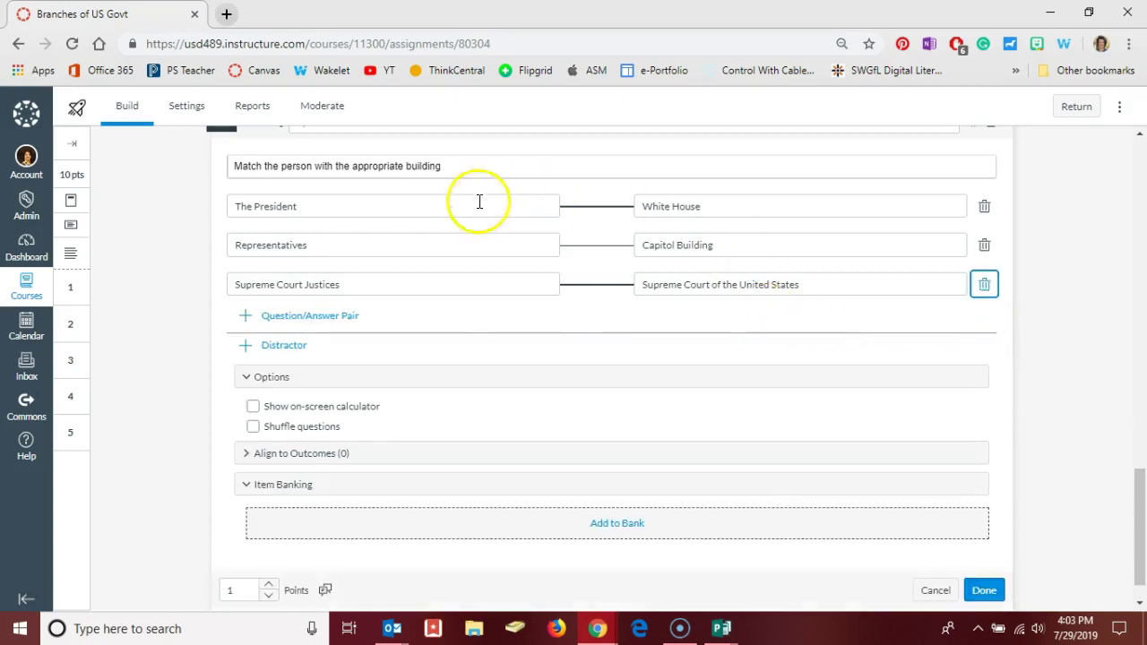
scroll(533, 410, "down", 1)
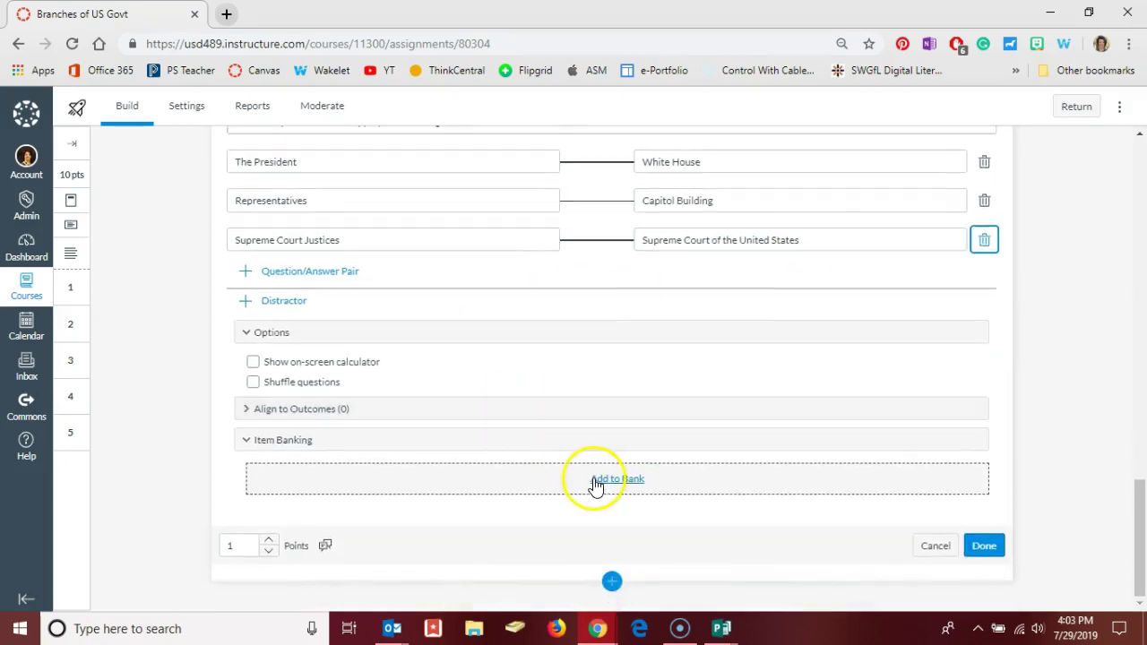
left_click(605, 481)
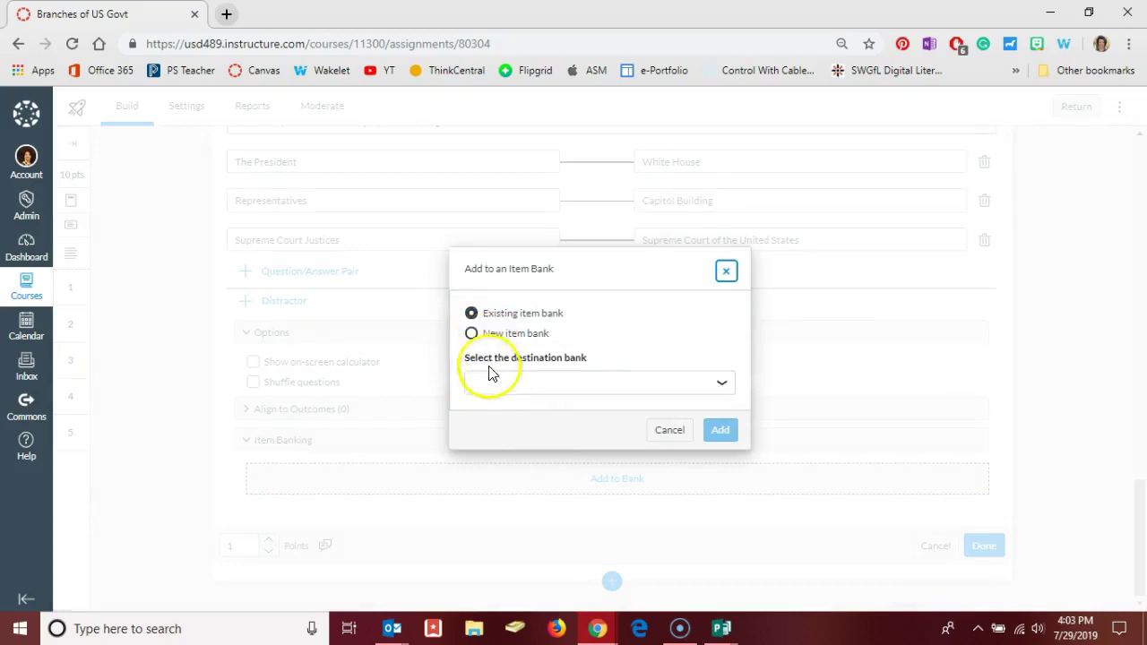
left_click(492, 374)
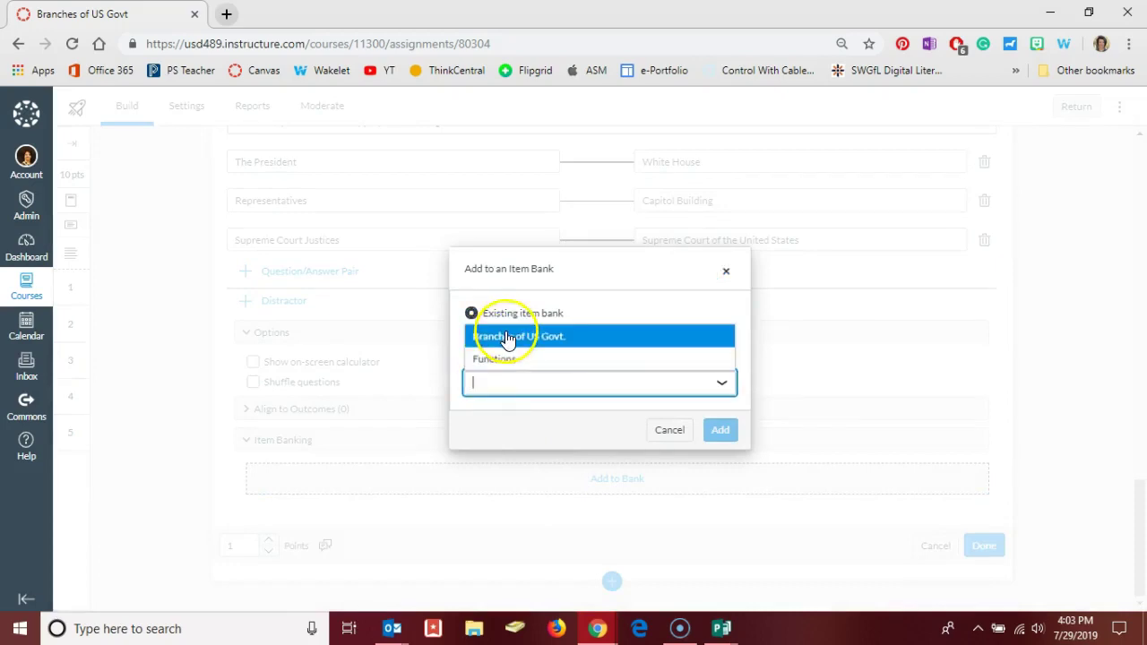
left_click(505, 334)
left_click(723, 429)
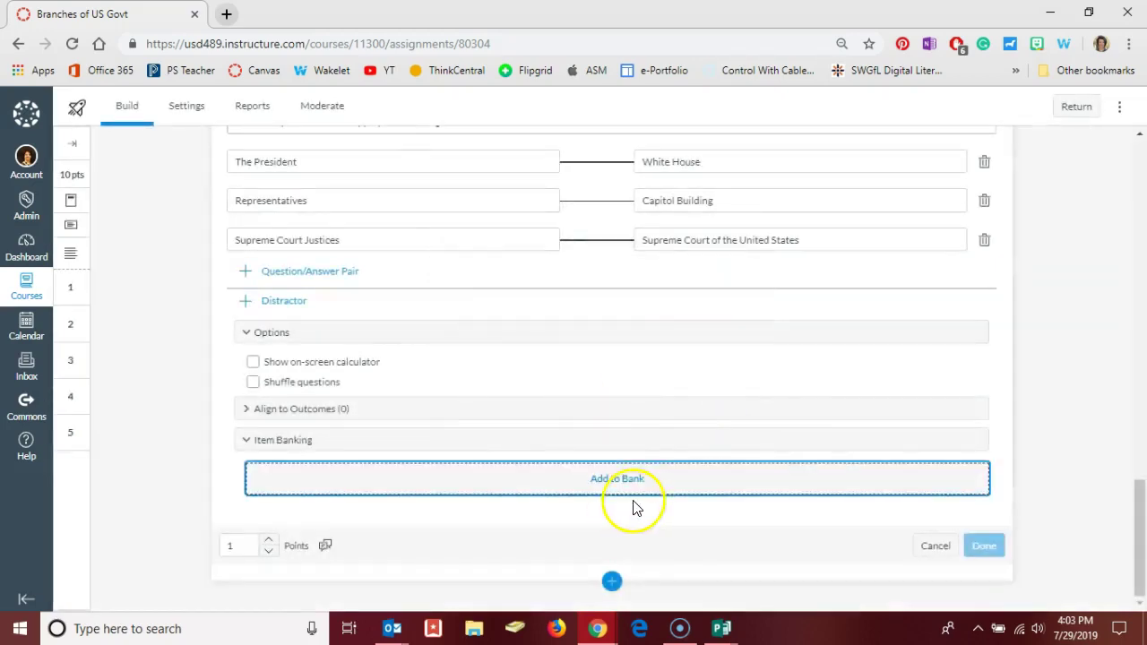
Insert a Multiple Choice question after the matching question and mark its second answer as correct.
left_click(611, 580)
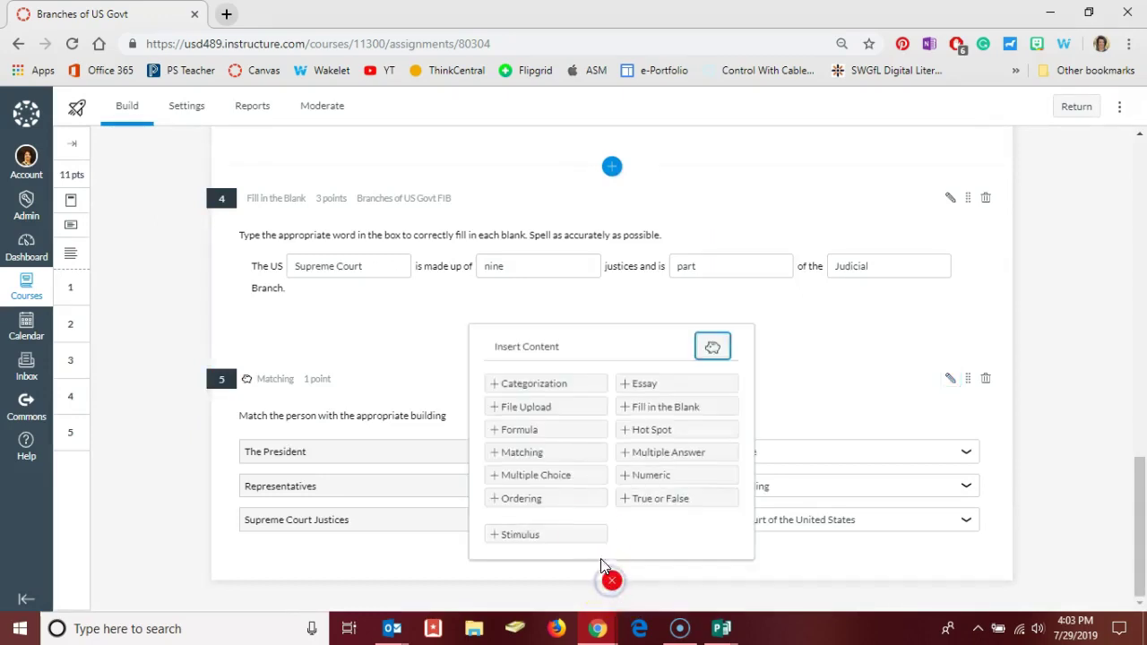
left_click(554, 482)
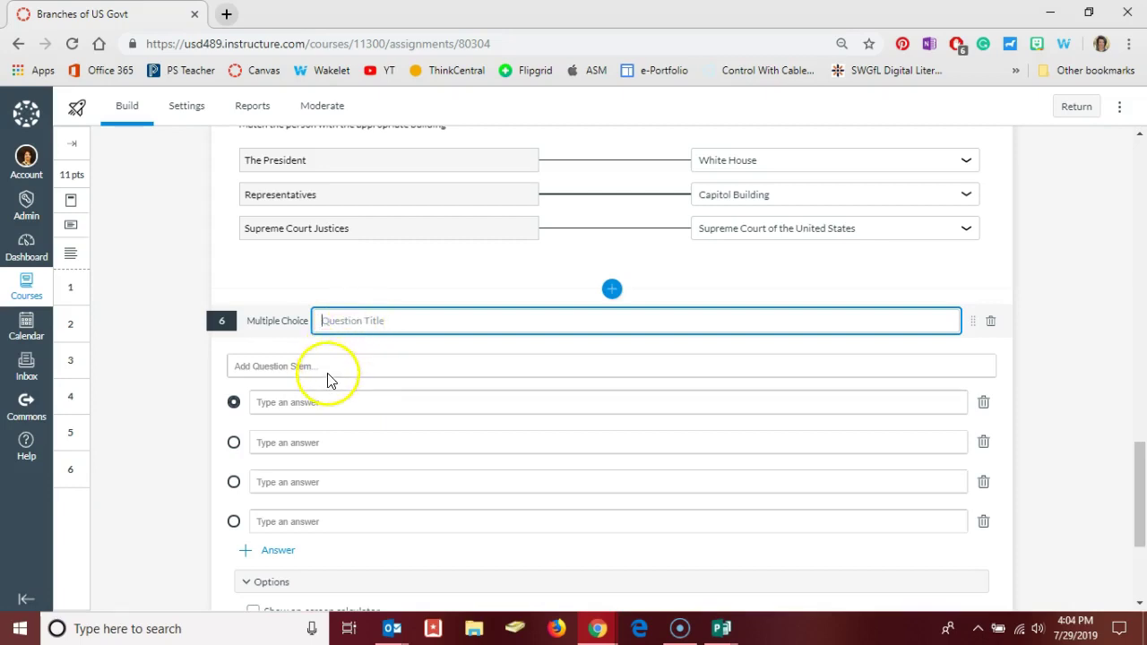
scroll(305, 365, "down", 1)
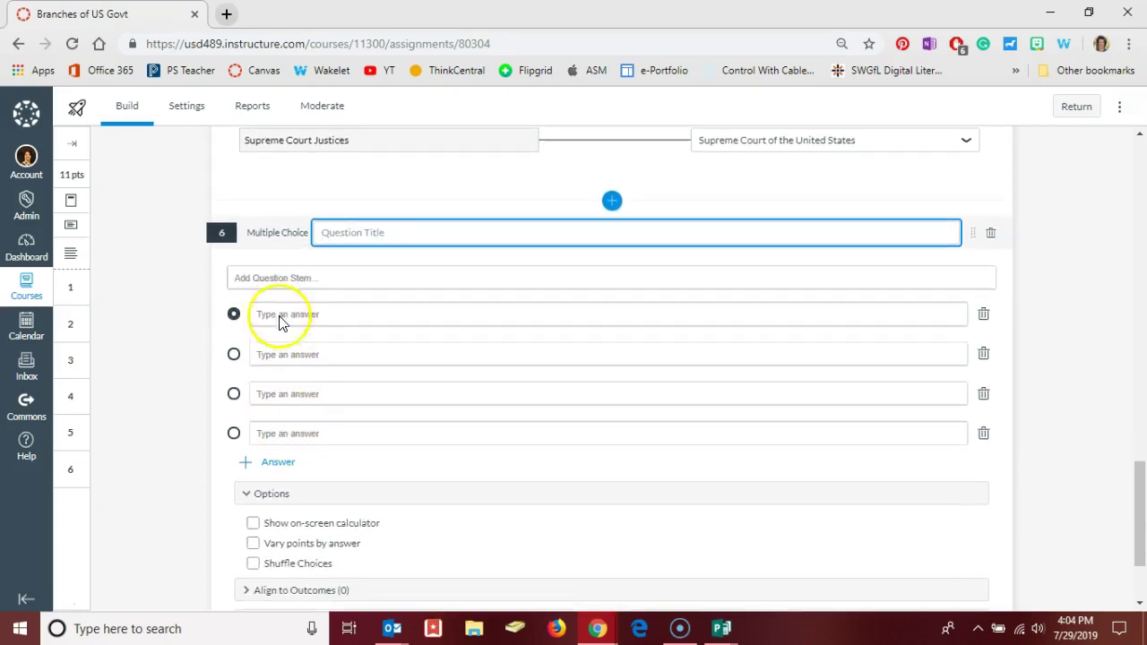
left_click(234, 355)
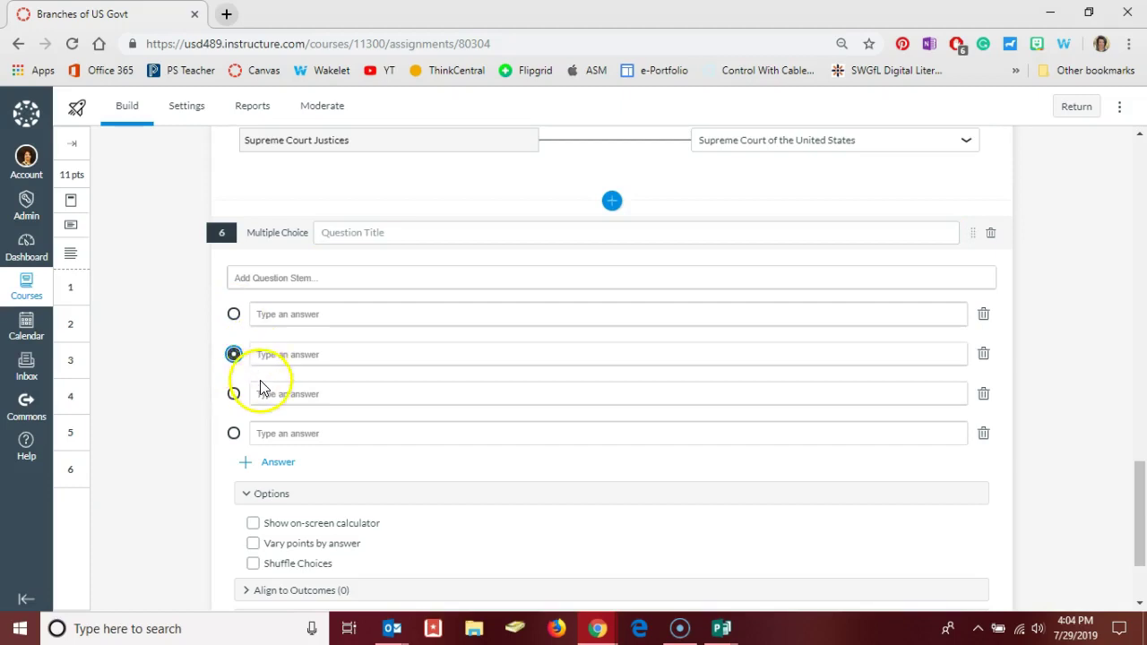
Make the multiple-choice question's points vary by answer, and discard the unfinished question.
scroll(259, 385, "down", 1)
scroll(260, 387, "down", 1)
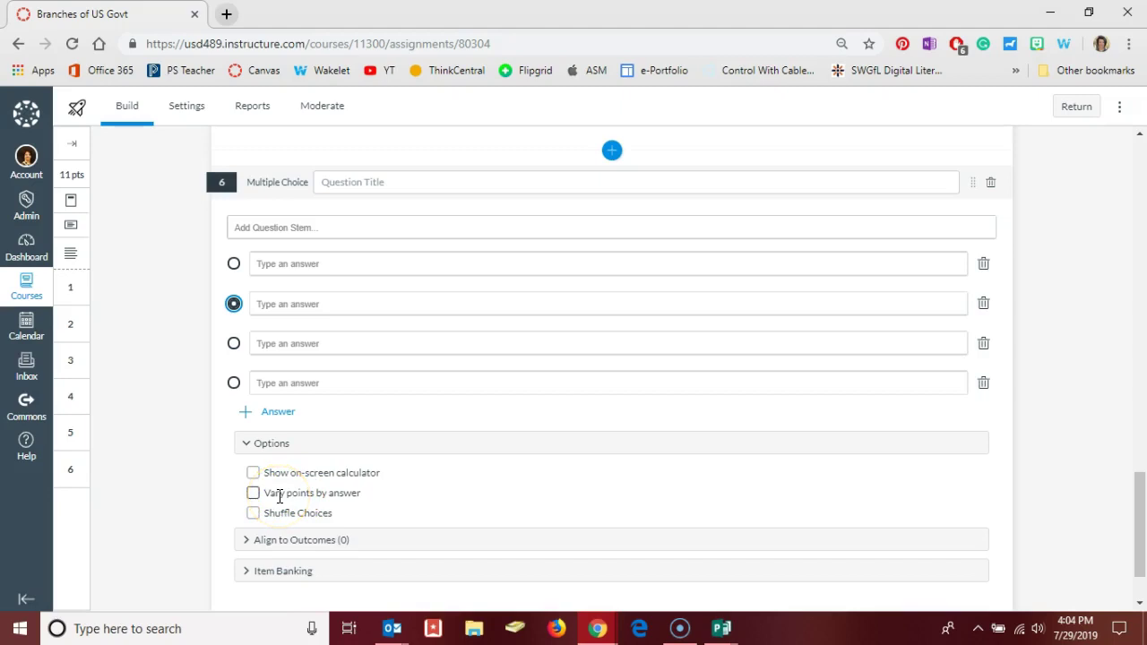
left_click(279, 495)
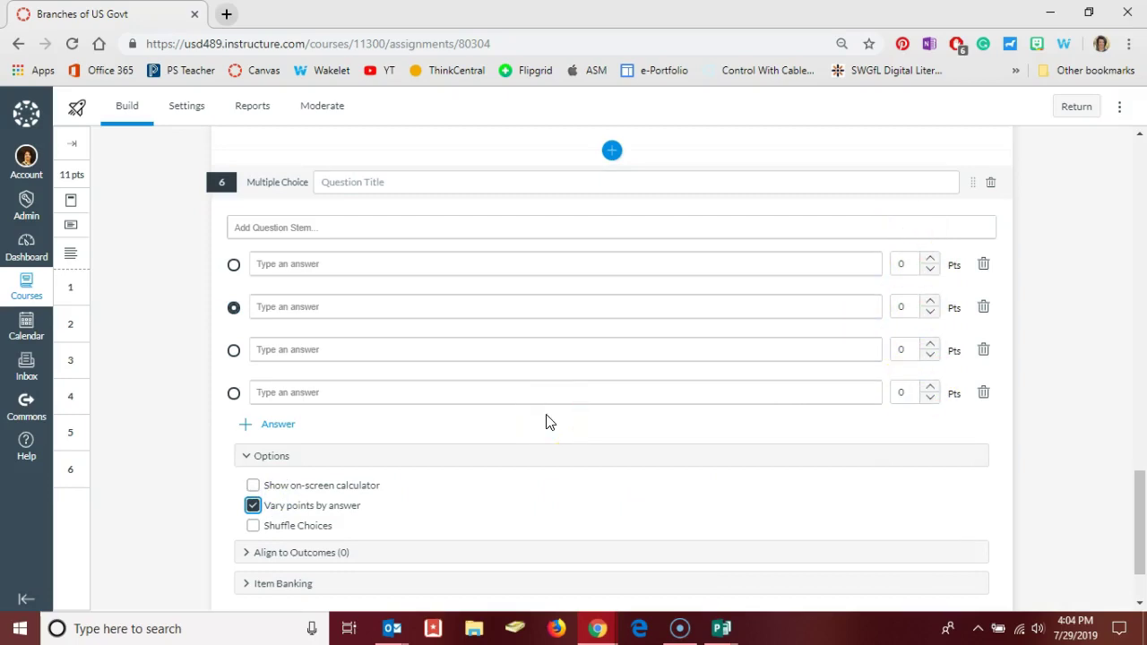
scroll(548, 422, "down", 1)
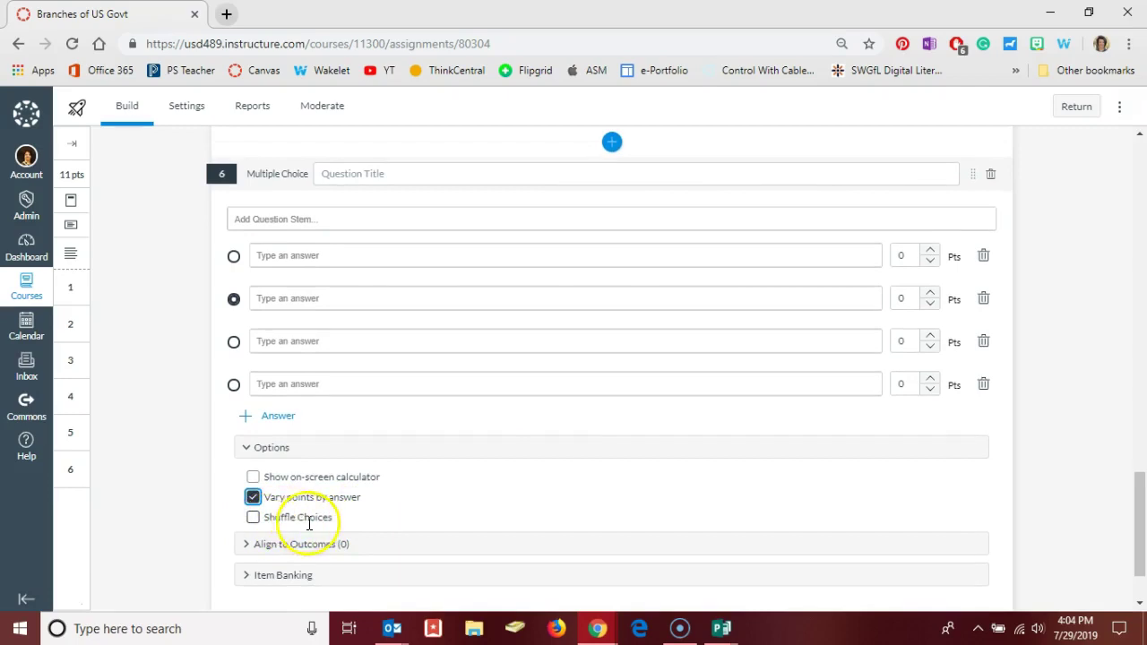
scroll(311, 523, "down", 1)
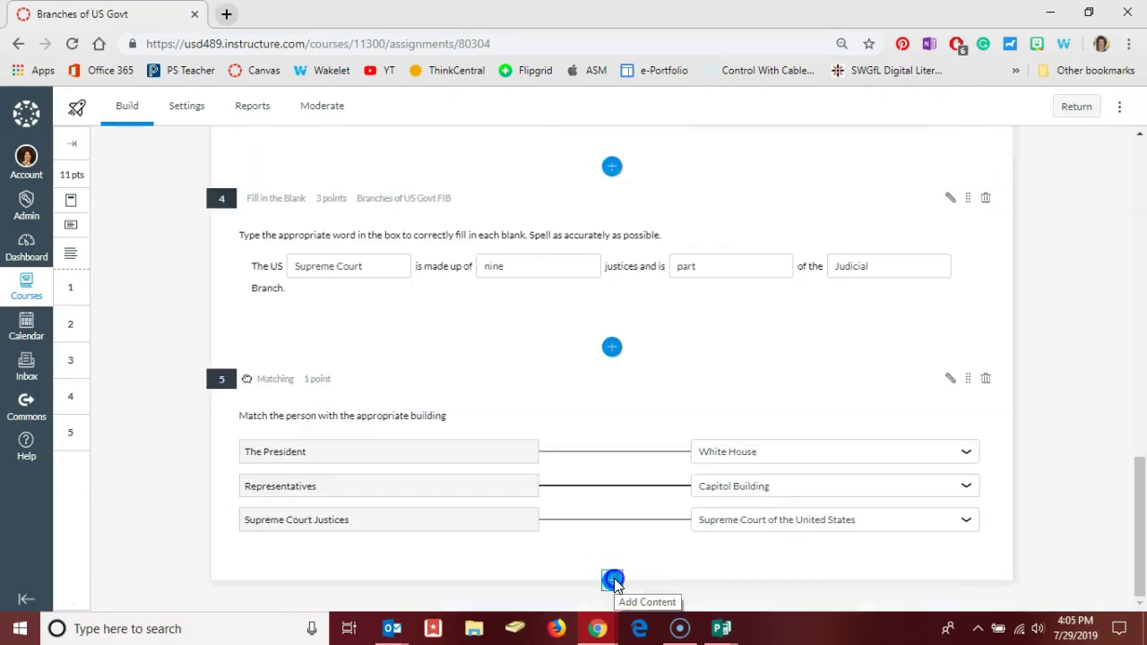
Insert an Ordering question after the matching question and enter the stem "Drag and drop answers into the appropriate order".
left_click(612, 578)
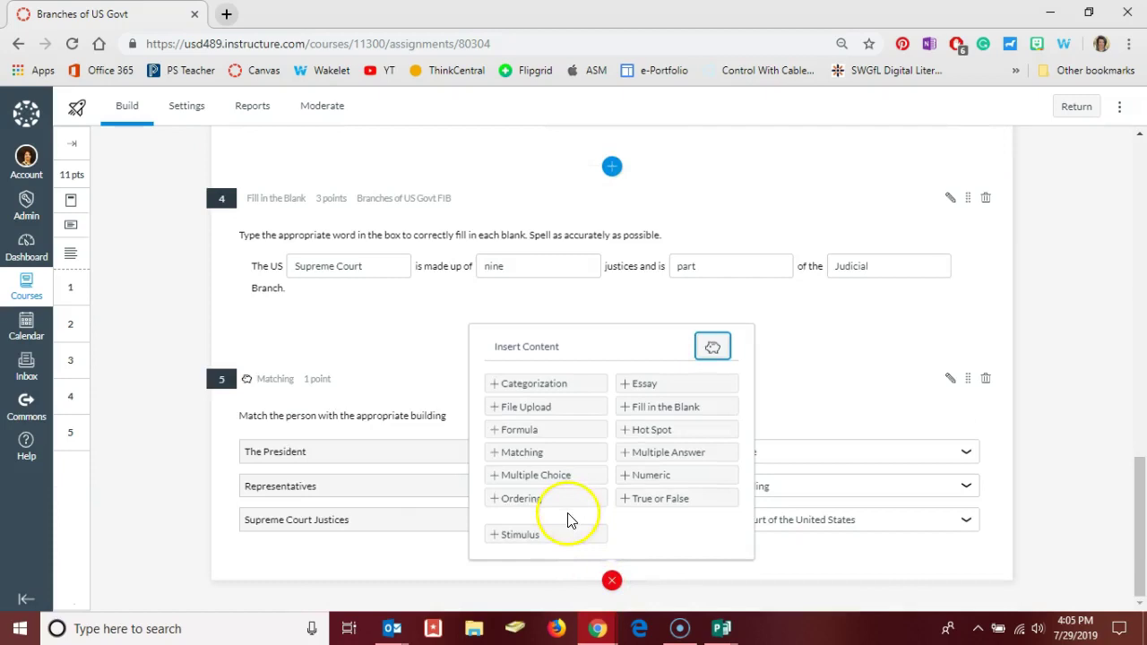
left_click(511, 502)
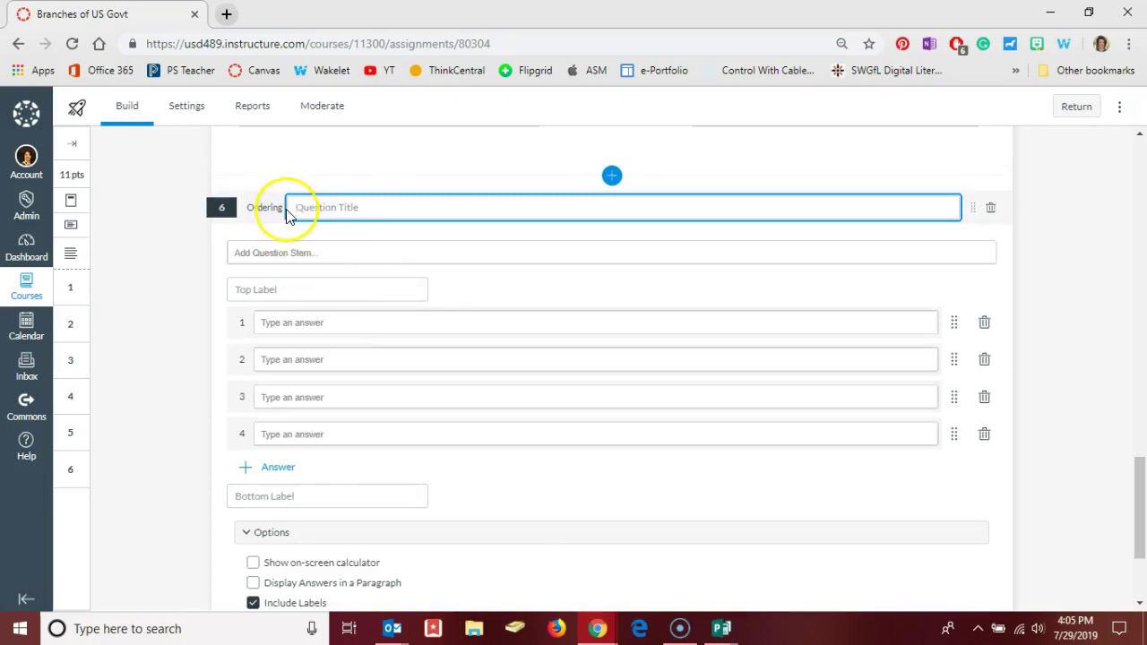
left_click(265, 253)
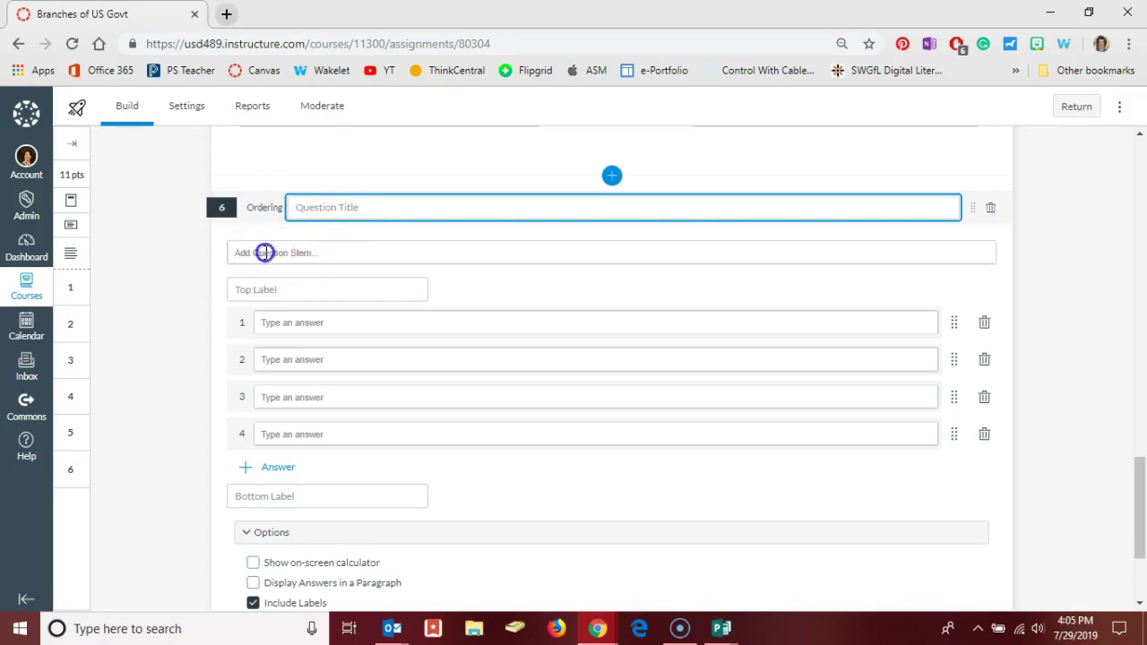
type("Drag ")
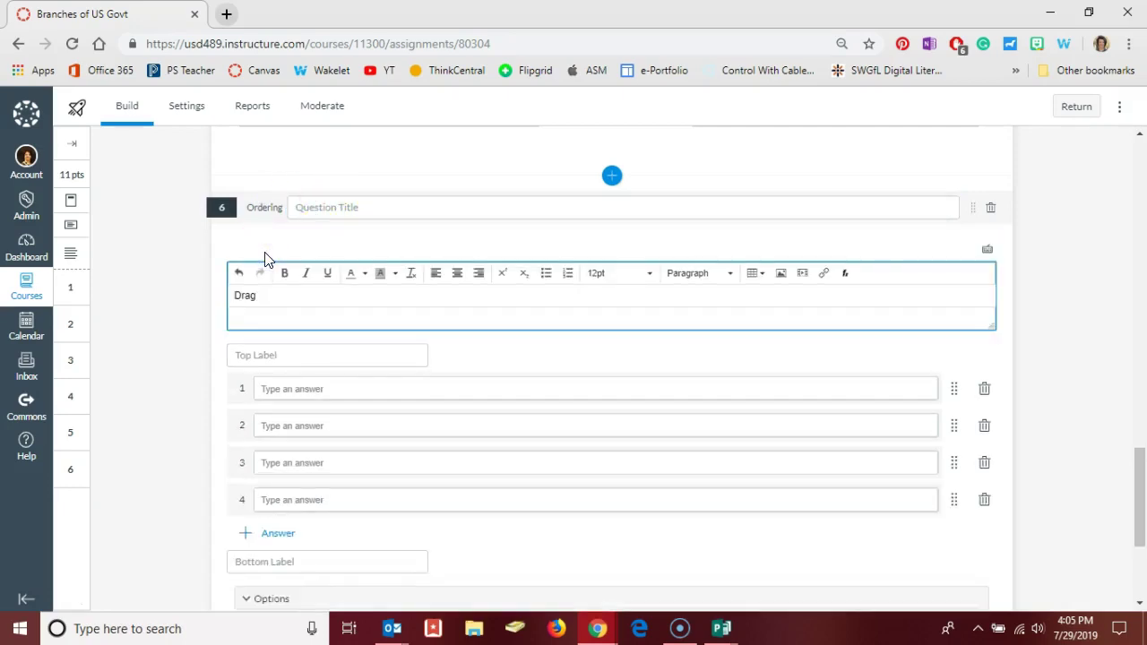
type("and drop answers into a")
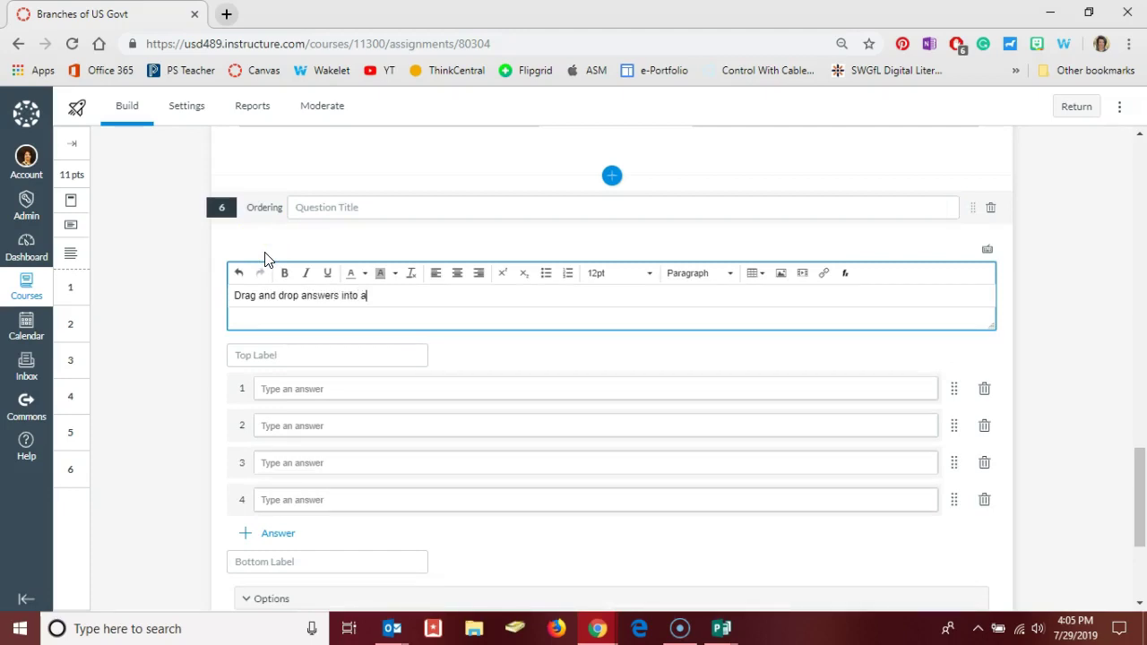
type("n")
key("BackSpace")
key("BackSpace")
type("the a")
left_click(266, 268)
type("ppropriate order")
Label the ordering question's list "First Event" at its top and "Last Event" at its bottom.
left_click(264, 349)
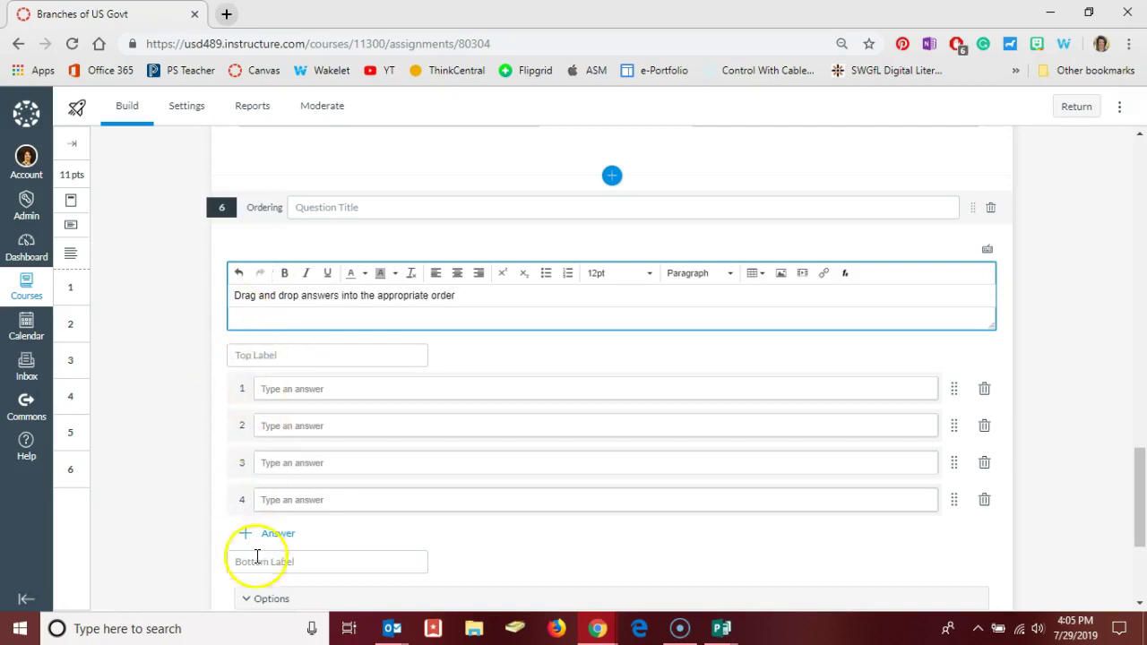
left_click(259, 353)
type("First Event")
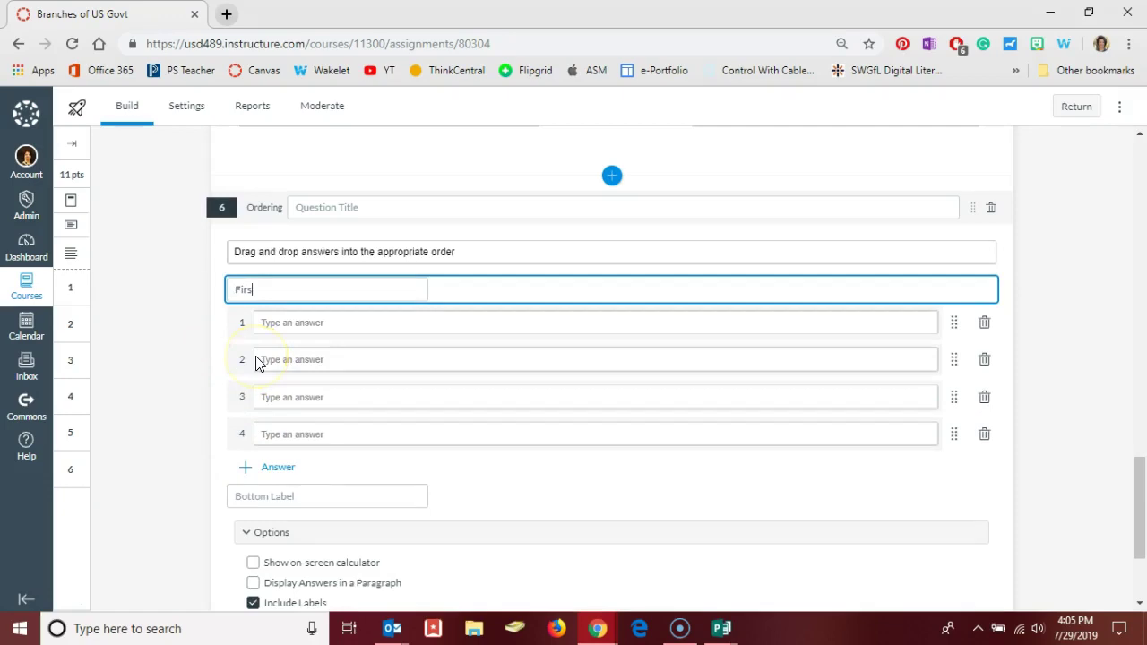
left_click(259, 496)
type("Last Event")
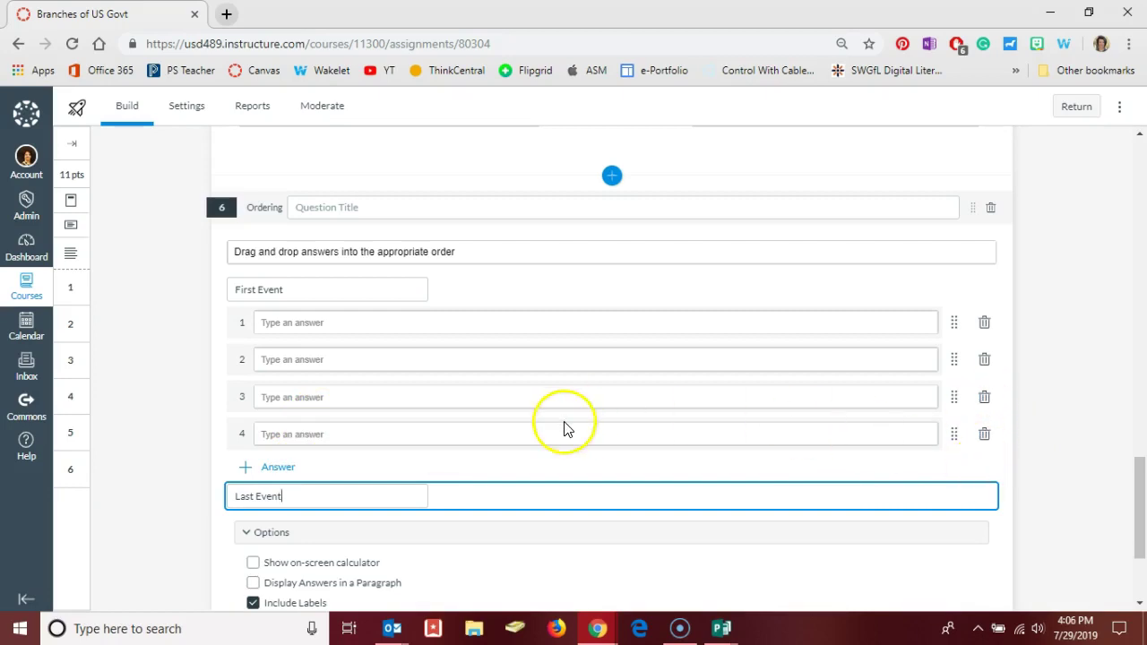
Turn off the Include Labels option for the ordering question.
scroll(336, 397, "down", 2)
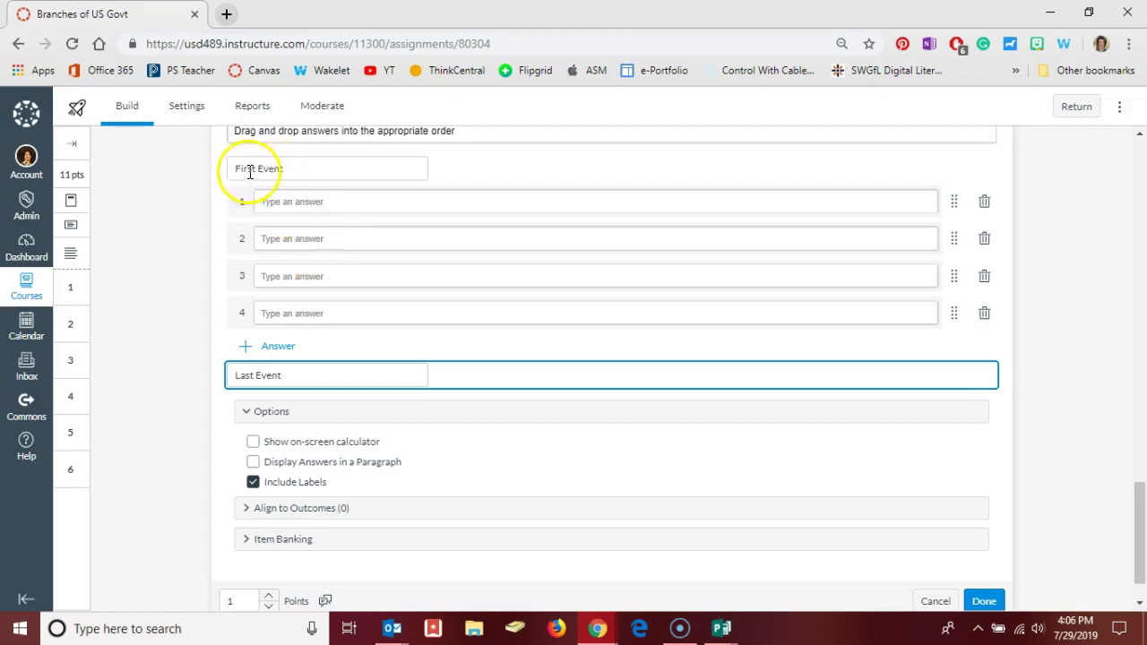
left_click(253, 482)
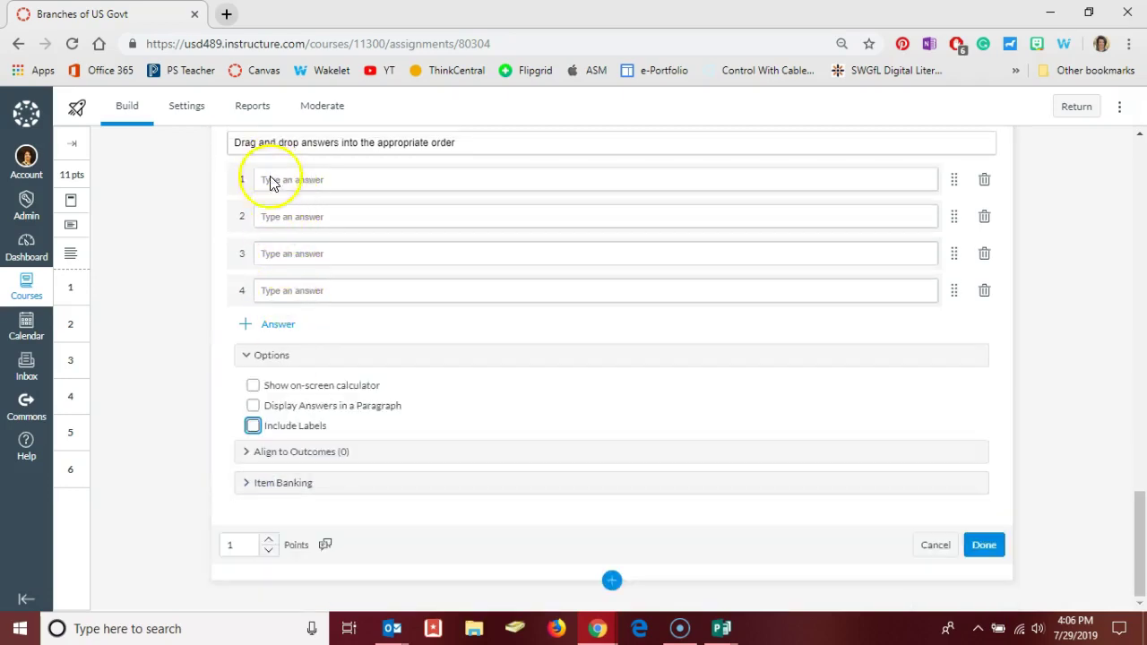
scroll(292, 289, "up", 1)
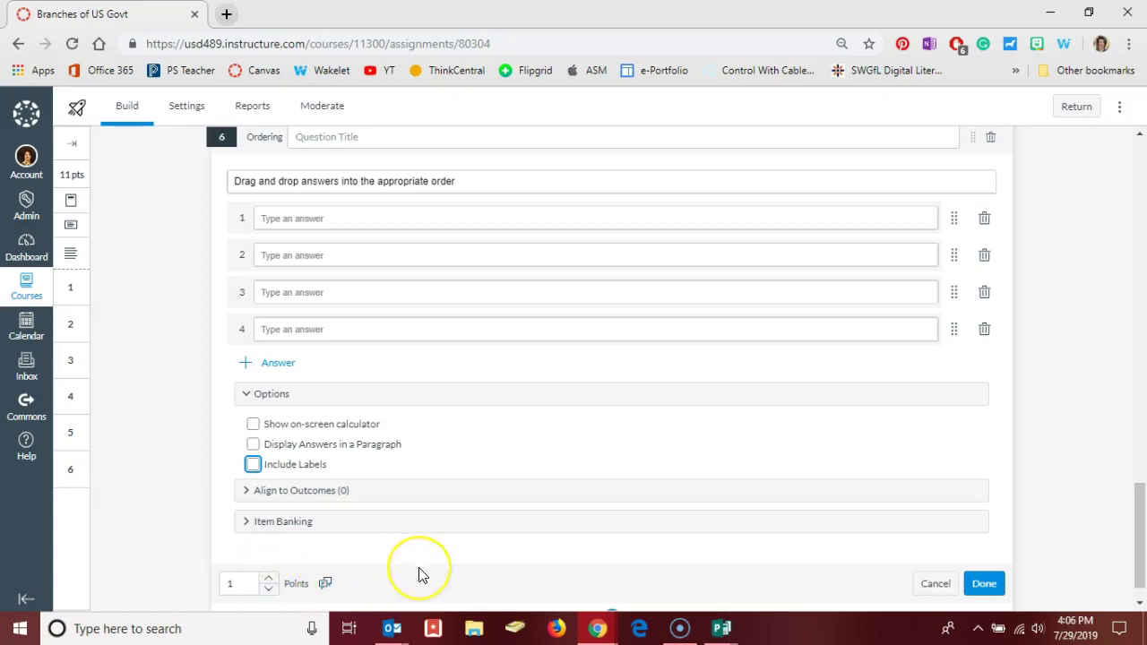
scroll(420, 574, "down", 1)
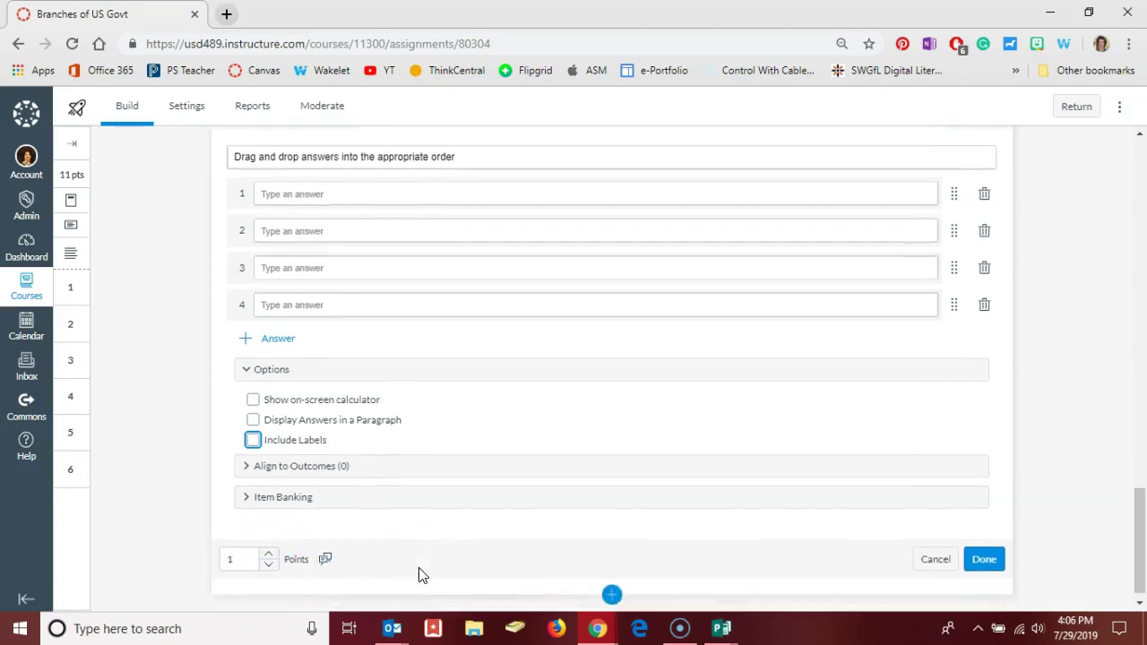